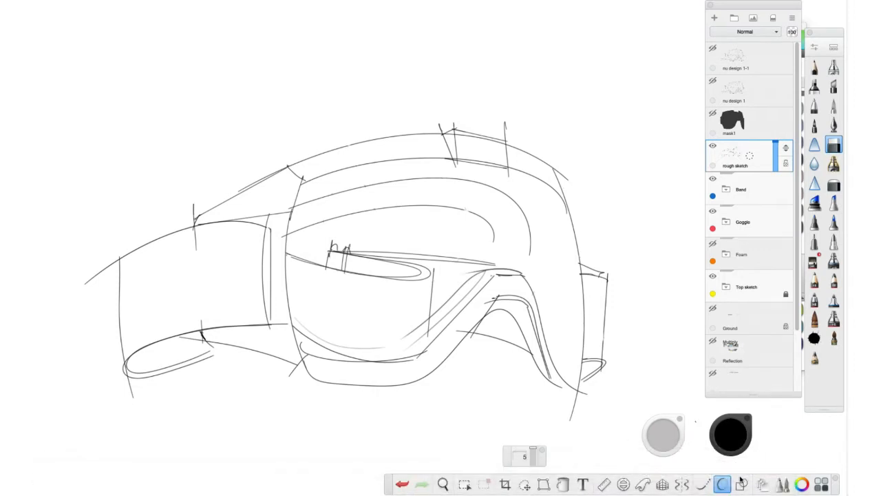
Step: Practise long curved and straight brush strokes above and across the goggle sketch on the rough sketch layer, undoing each one
click(814, 260)
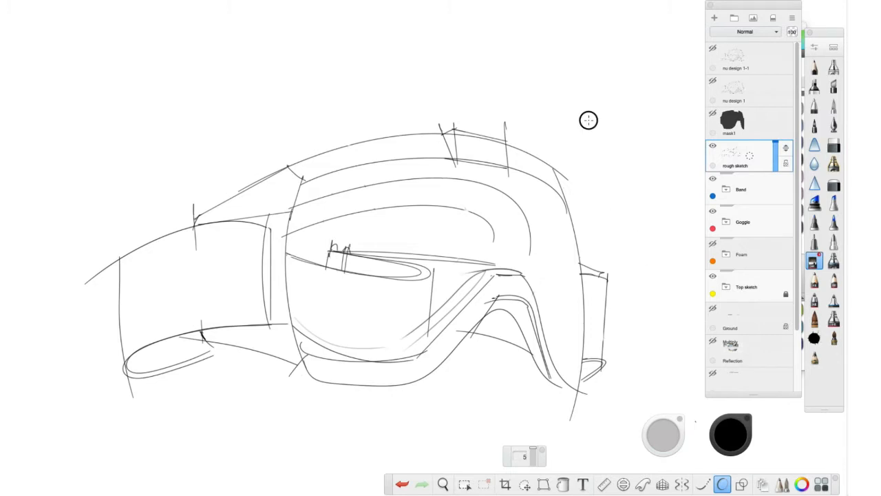
mouse_move(585, 120)
mouse_down()
mouse_move(558, 104)
mouse_move(436, 75)
mouse_move(224, 138)
mouse_up()
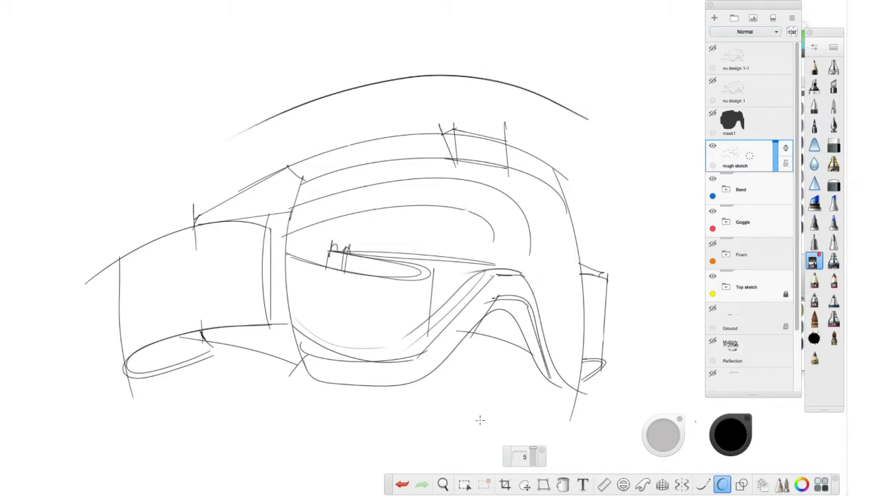
key(ctrl+z)
mouse_move(249, 99)
mouse_down()
mouse_move(454, 49)
mouse_move(587, 127)
mouse_up()
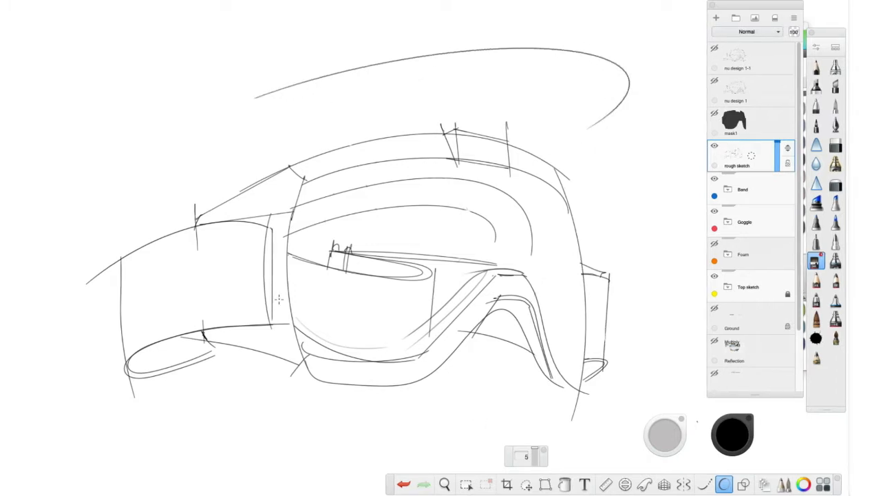
key(ctrl+z)
drag(238, 133, 547, 48)
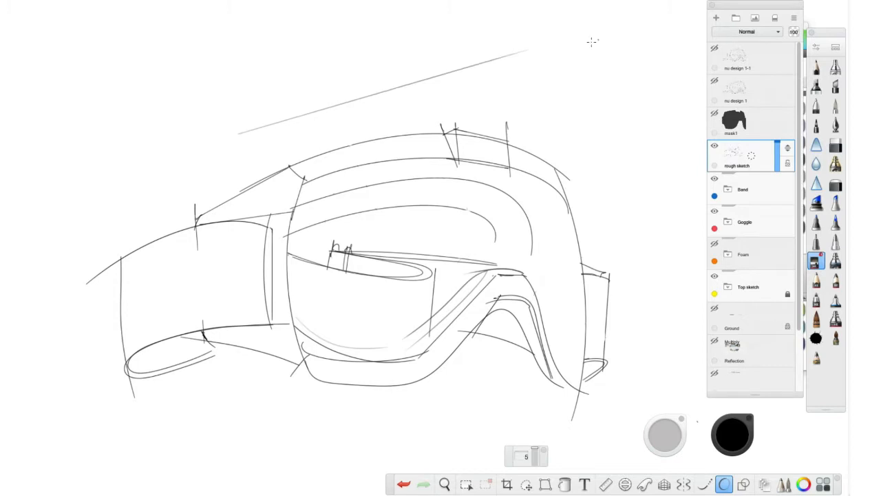
drag(288, 129, 523, 55)
key(ctrl+z)
key(ctrl+z)
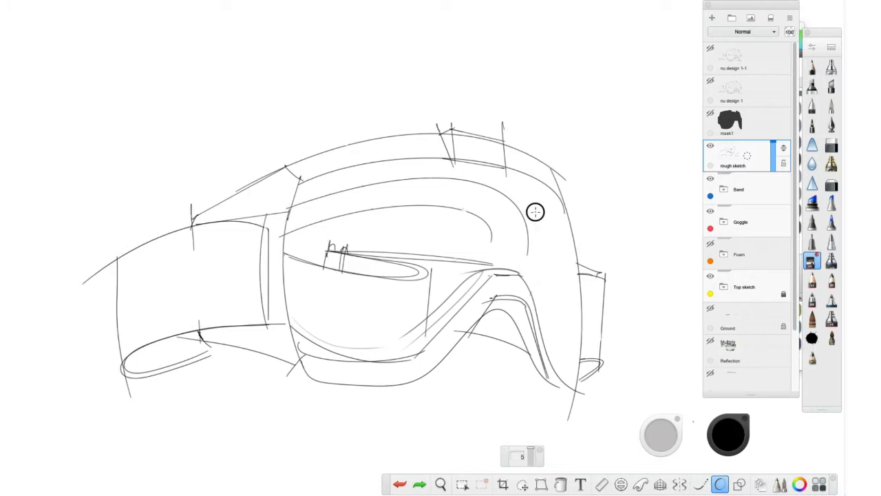
mouse_move(537, 209)
mouse_down()
mouse_move(521, 191)
mouse_move(435, 166)
mouse_move(281, 204)
mouse_up()
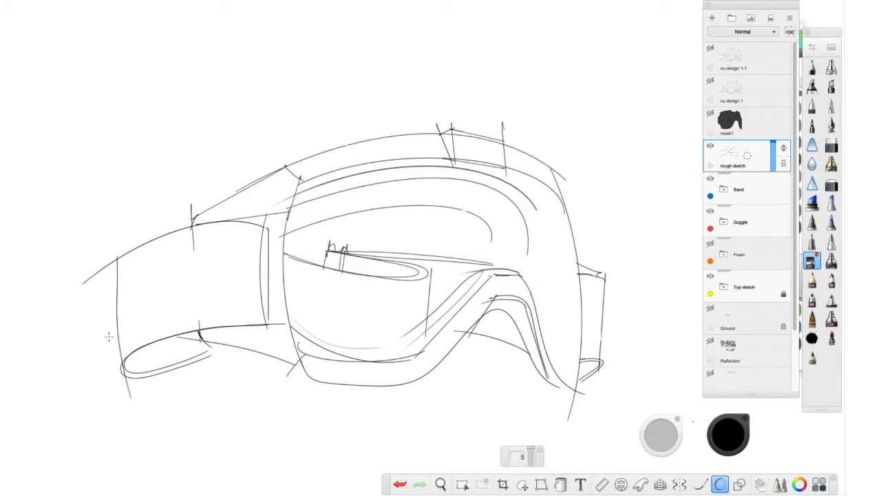
key(ctrl+z)
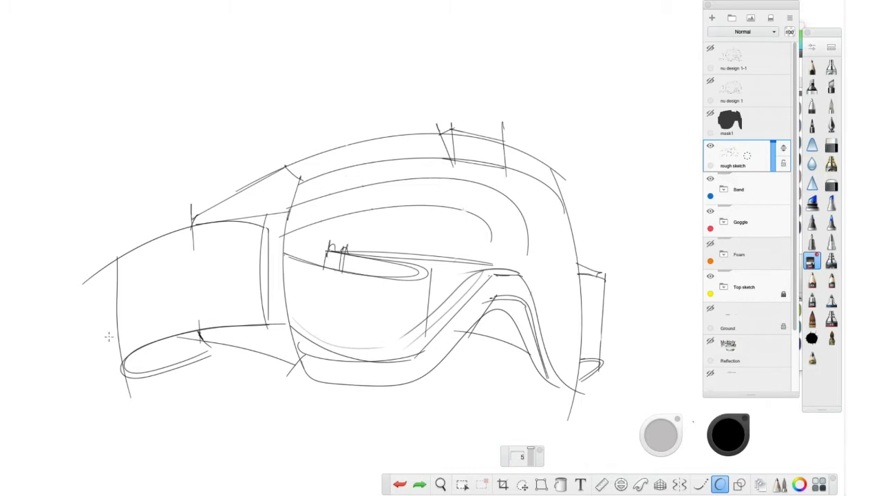
Step: Lower the rough sketch layer's opacity to about 11%
drag(770, 143, 772, 169)
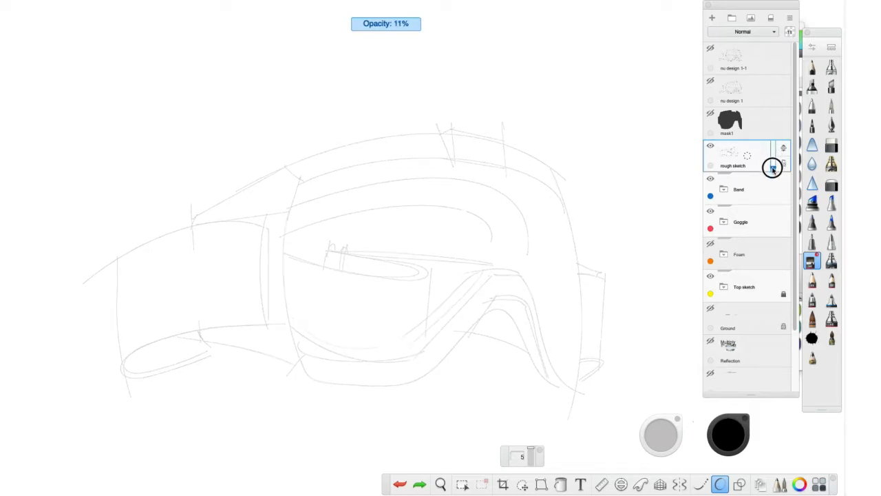
drag(773, 169, 772, 171)
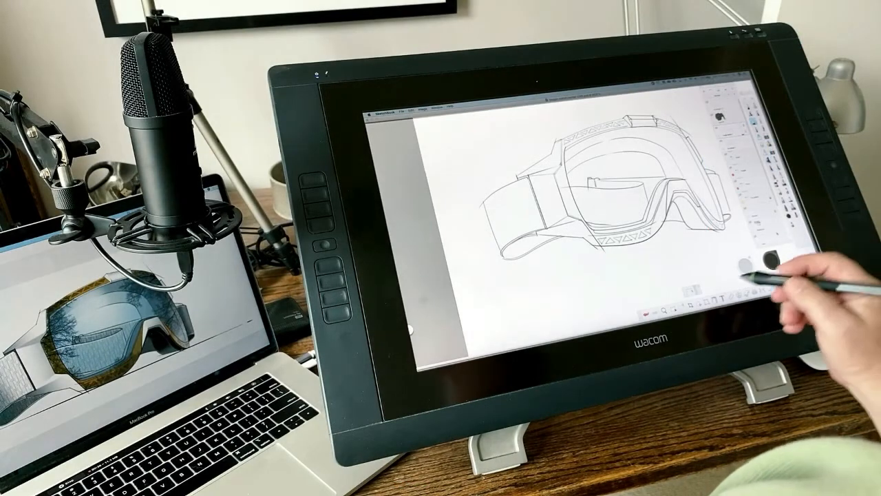
click(665, 311)
drag(710, 254, 684, 279)
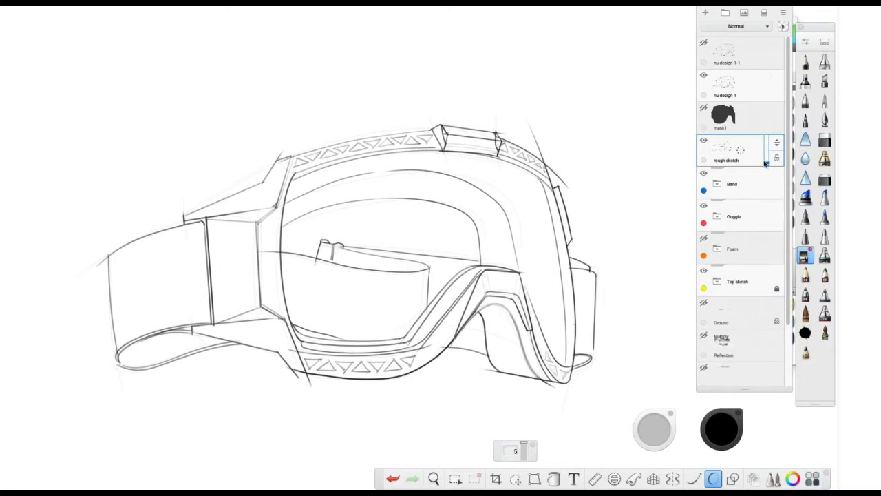
Step: Hide the rough sketch layer and make the nu design 1 layer active
mouse_move(765, 164)
mouse_down()
mouse_move(766, 128)
mouse_move(764, 165)
mouse_up()
click(702, 140)
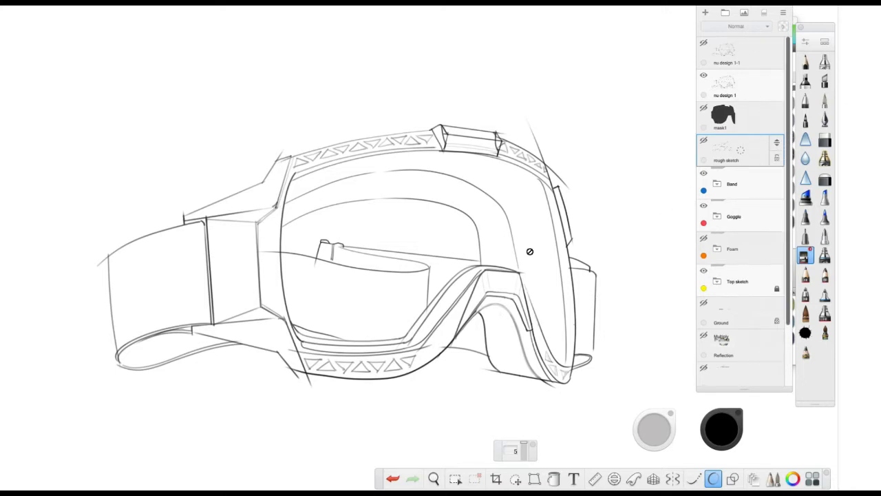
click(734, 84)
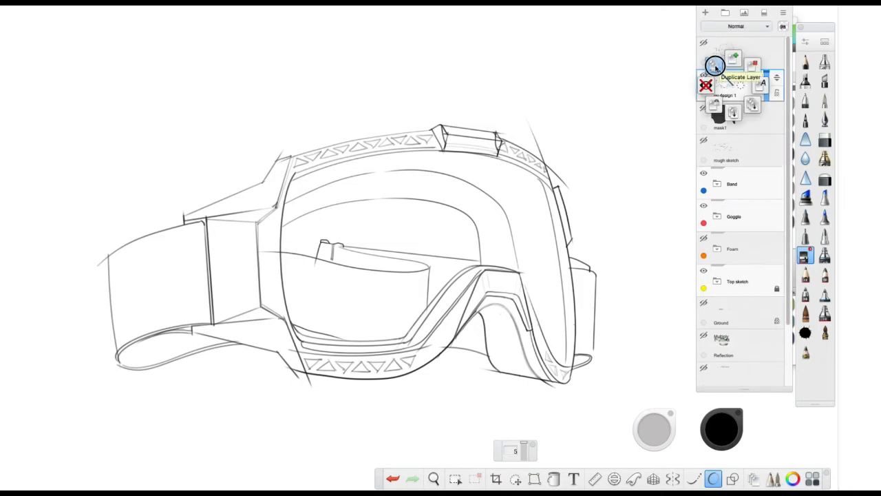
click(713, 66)
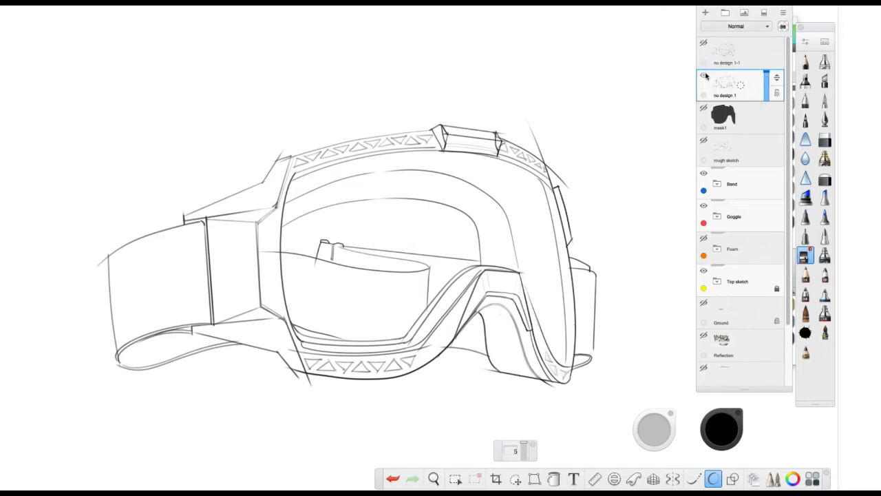
Step: Compare the nu design 1 and nu design 1-1 line work by switching their visibility, ending with only nu design 1 shown
click(704, 76)
click(705, 43)
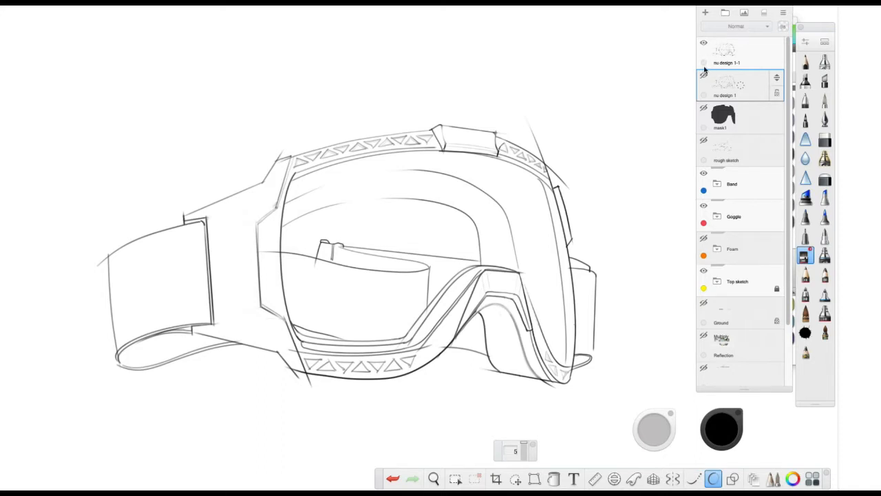
click(703, 43)
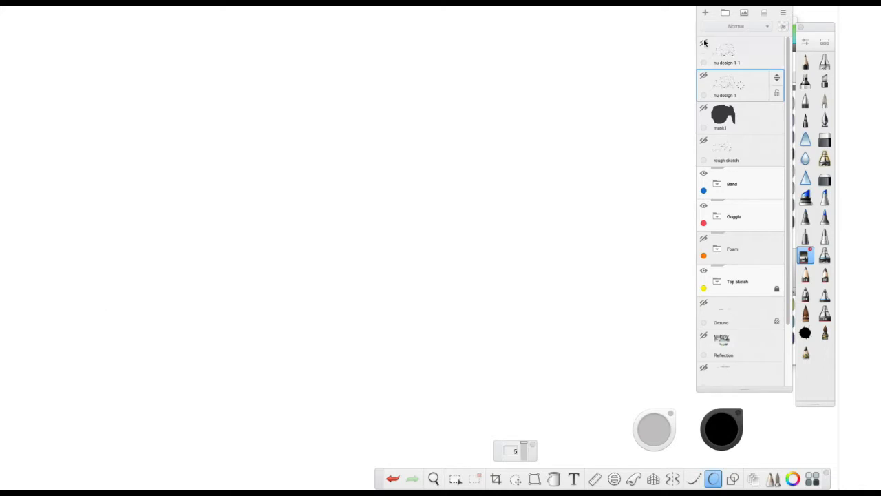
click(703, 75)
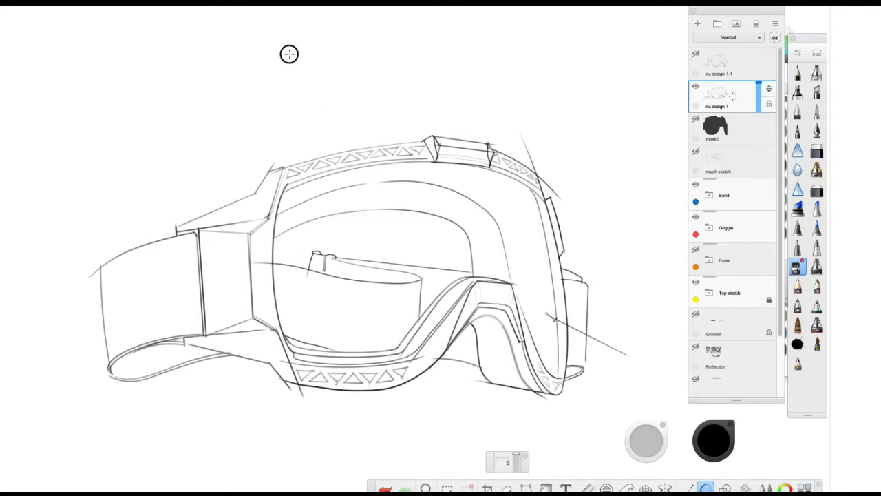
Step: Mark the goggle lens with temporary pointer arrows and a rough circle, and undo all the marks
drag(290, 55, 371, 221)
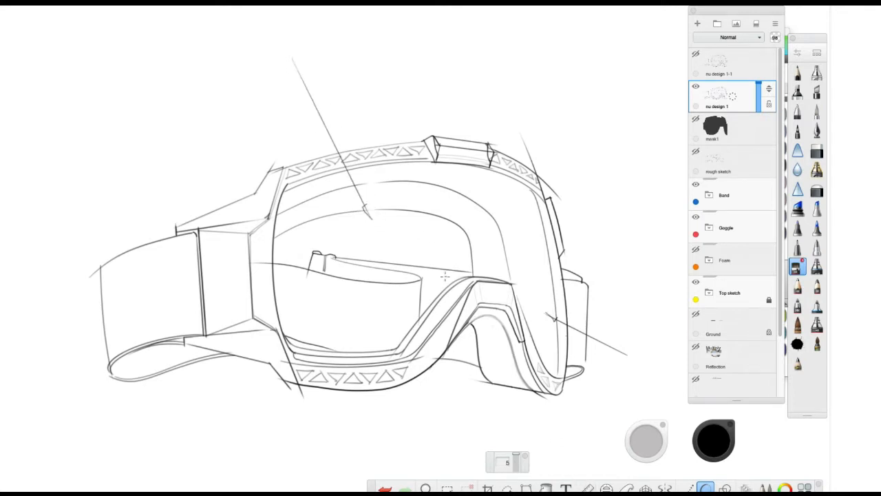
mouse_move(394, 178)
mouse_down()
mouse_move(305, 280)
mouse_move(417, 195)
mouse_move(368, 181)
mouse_up()
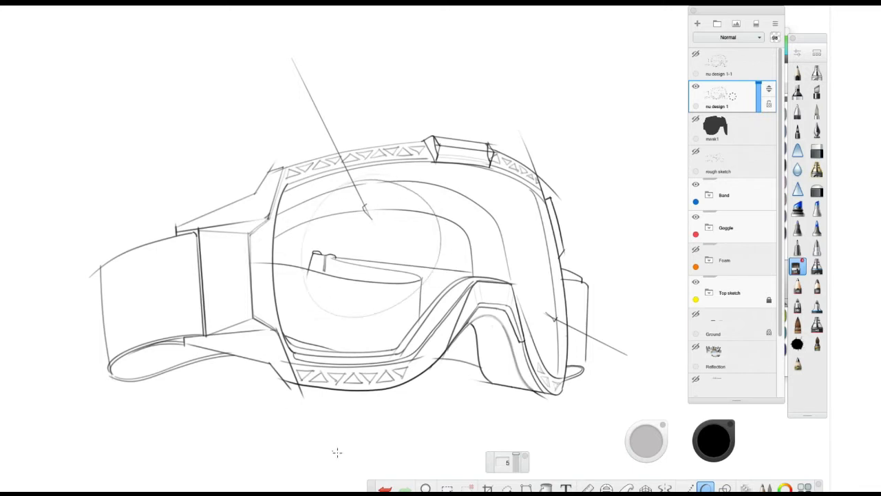
drag(565, 259, 521, 313)
key(ctrl+z)
key(ctrl+z)
key(ctrl+z)
key(ctrl+z)
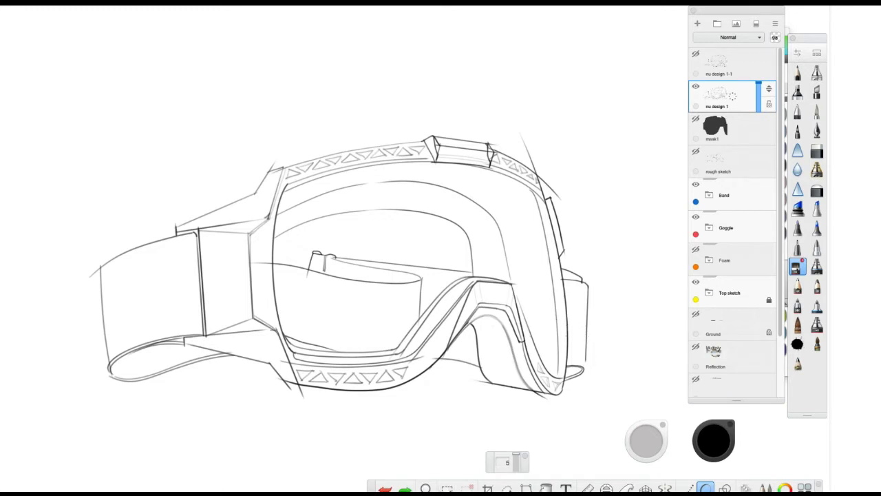
Step: Build a combined Magic Wand selection of the goggle's lens and frame regions on the nu design 1 layer
click(446, 488)
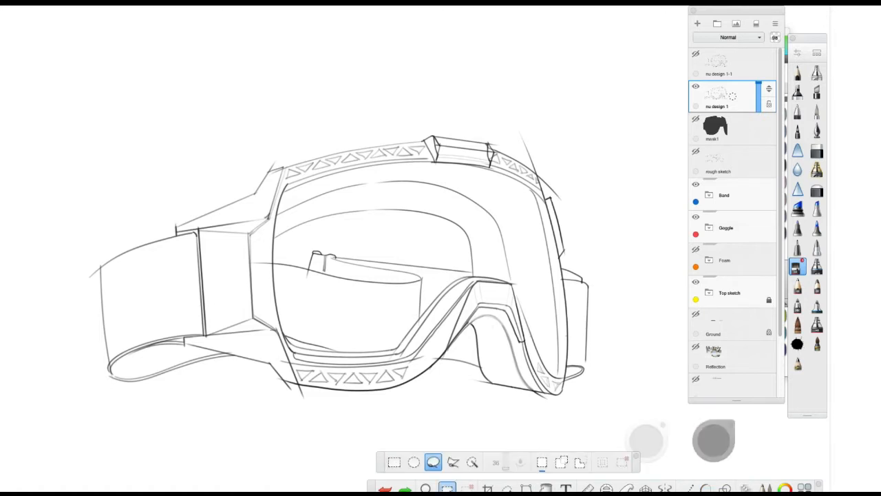
click(472, 462)
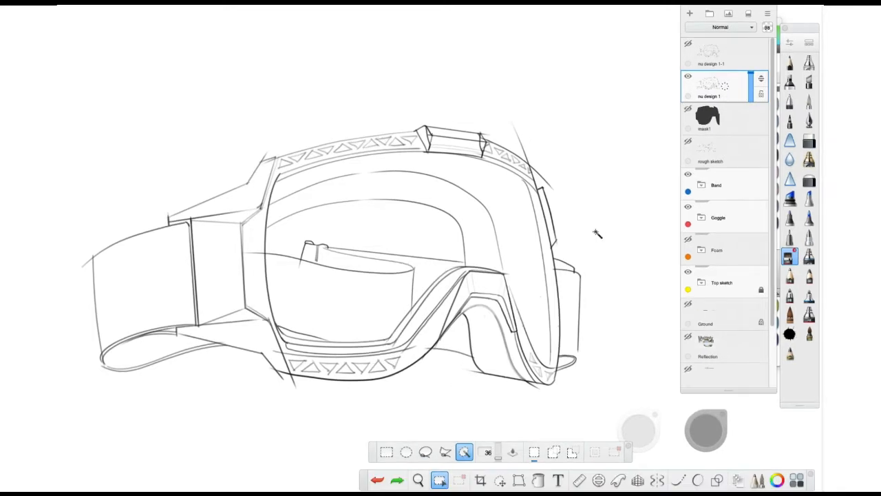
click(527, 270)
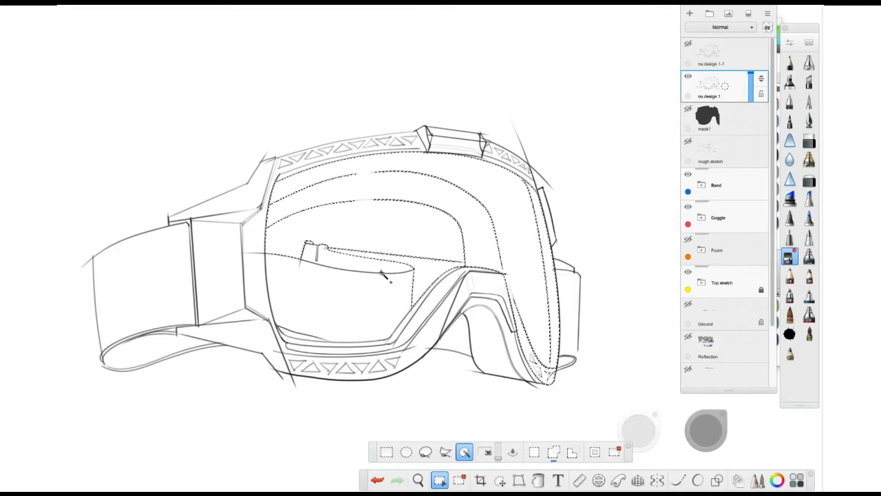
click(360, 314)
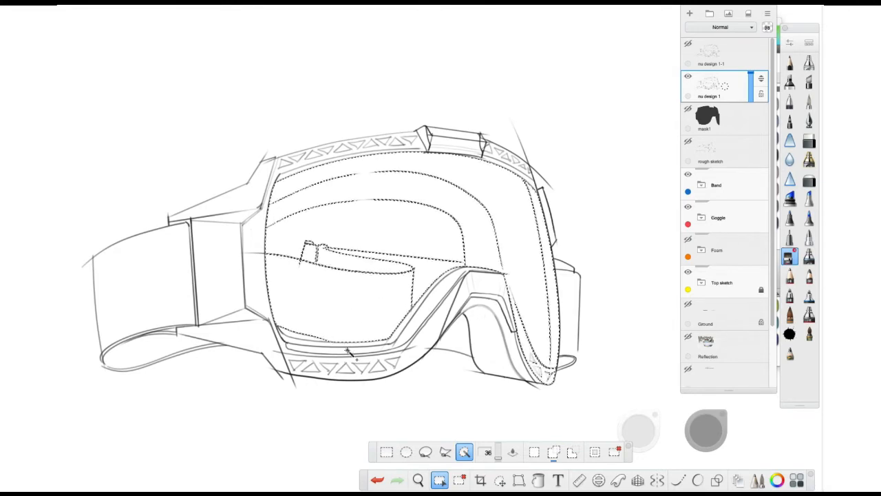
click(258, 285)
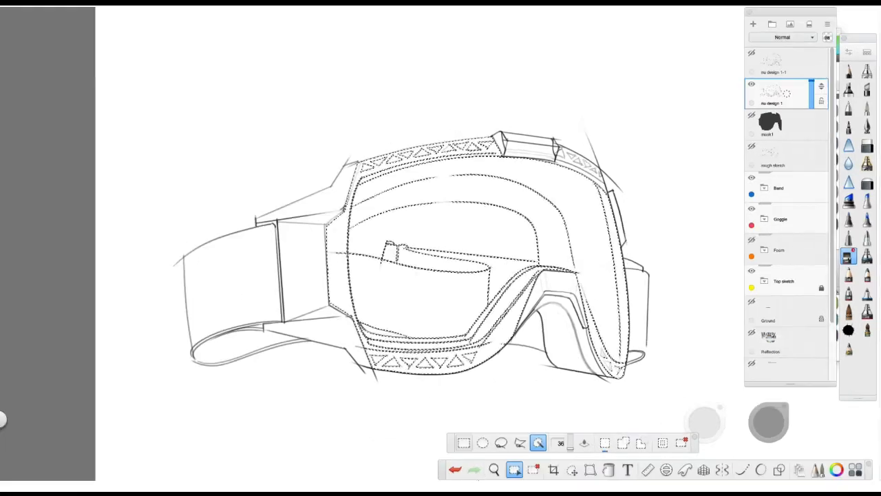
Step: Add the unselected sketch lines inside the lens and lower frame, including the triangle pattern, to the selection with the Lasso
drag(418, 480, 444, 219)
drag(519, 220, 627, 174)
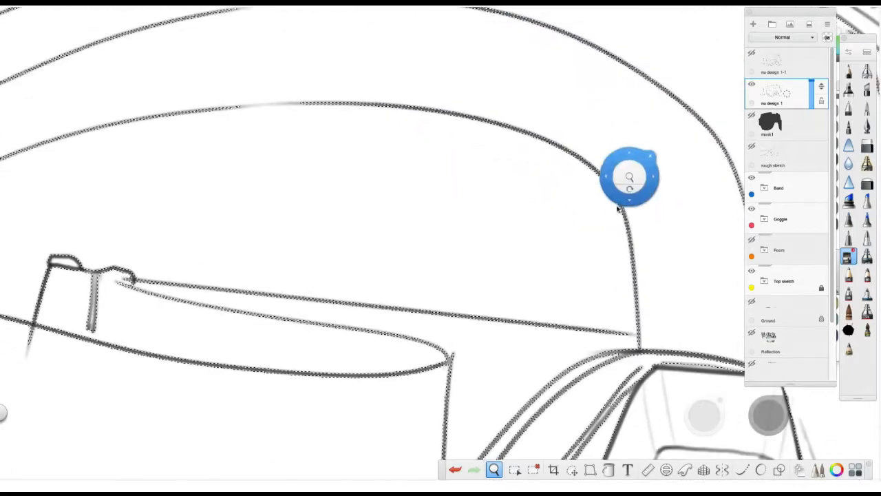
click(581, 336)
click(601, 315)
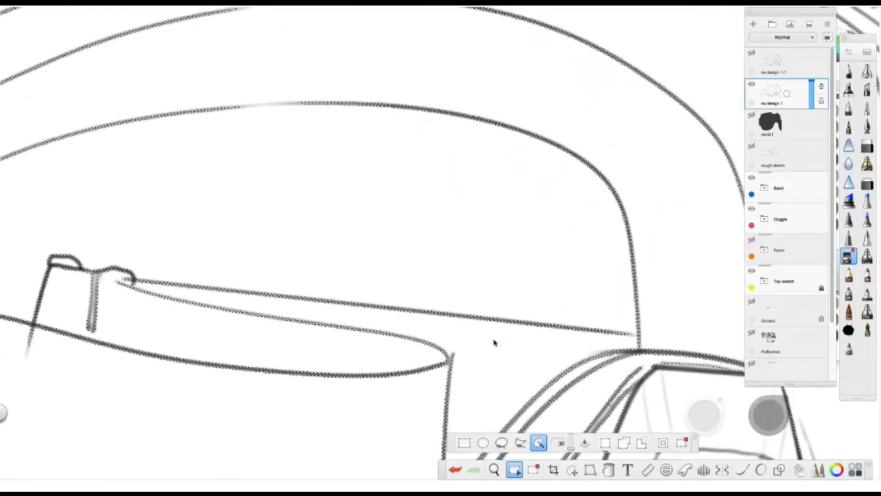
click(501, 443)
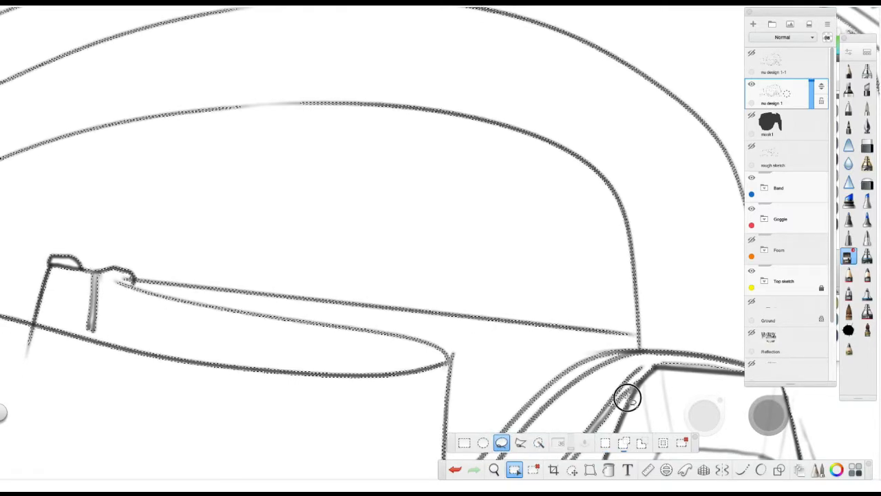
mouse_move(636, 381)
mouse_down()
mouse_move(675, 359)
mouse_move(686, 326)
mouse_move(650, 279)
mouse_move(533, 304)
mouse_move(496, 389)
mouse_move(563, 417)
mouse_move(629, 393)
mouse_up()
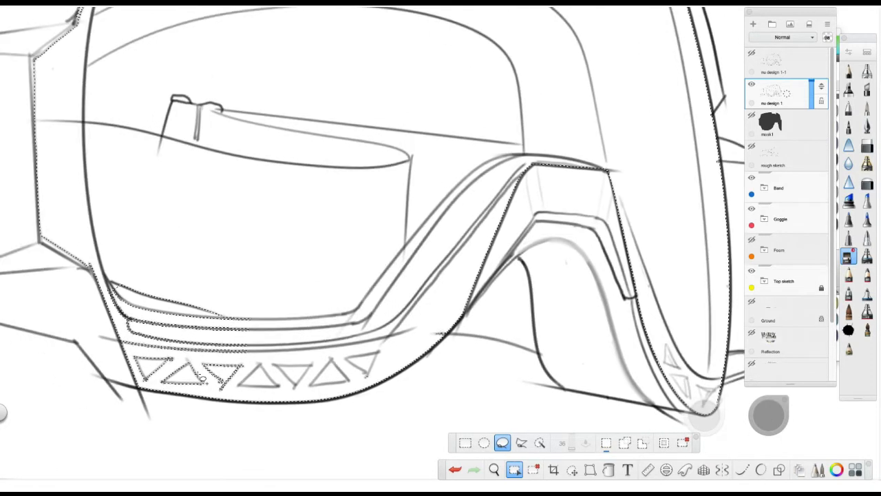
mouse_move(231, 391)
mouse_down()
mouse_move(143, 380)
mouse_move(107, 284)
mouse_move(148, 260)
mouse_move(268, 280)
mouse_move(261, 384)
mouse_up()
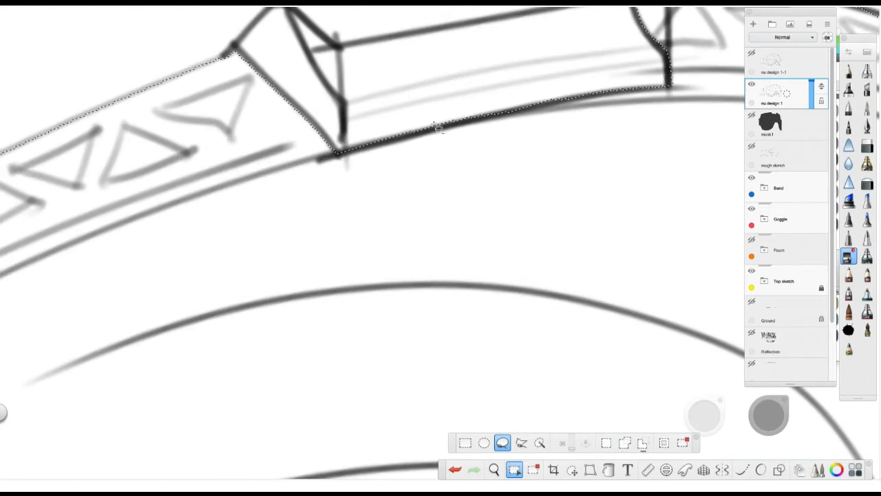
Step: Subtract the excess selection along the lower edge of the clip on top of the frame with the Lasso
mouse_move(355, 151)
mouse_down()
mouse_move(629, 87)
mouse_move(629, 57)
mouse_move(578, 81)
mouse_up()
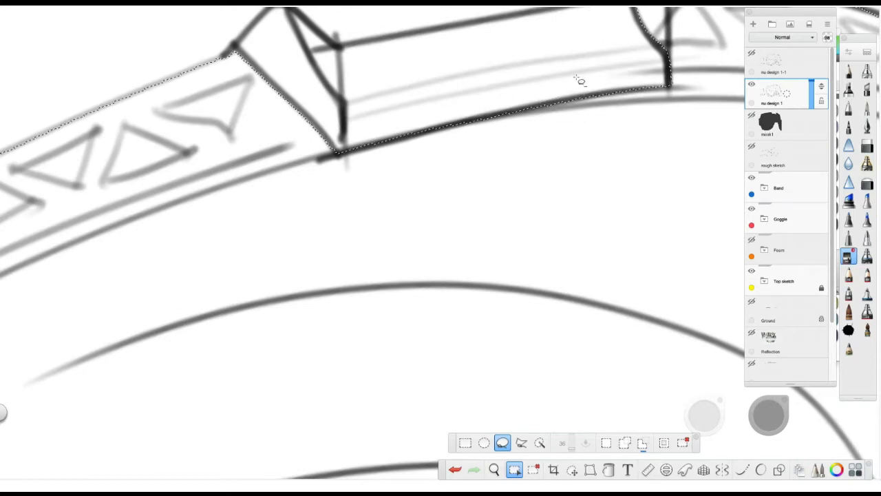
scroll(509, 202, down, 10)
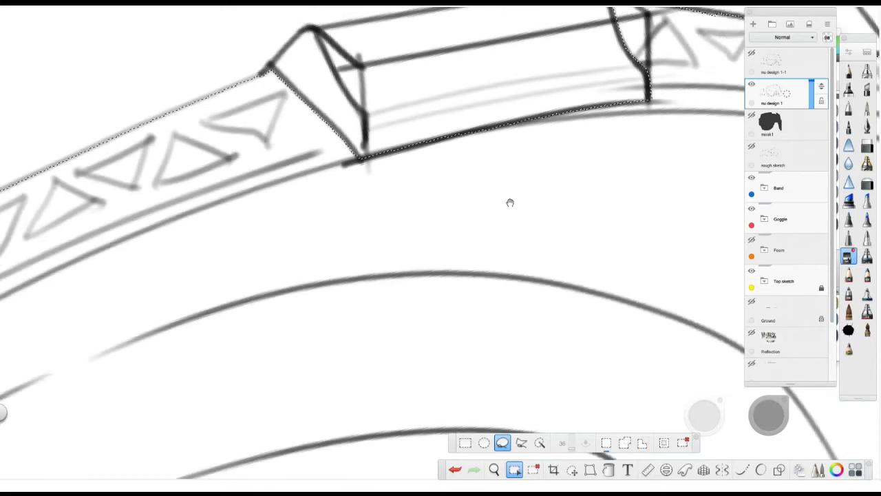
scroll(424, 201, down, 8)
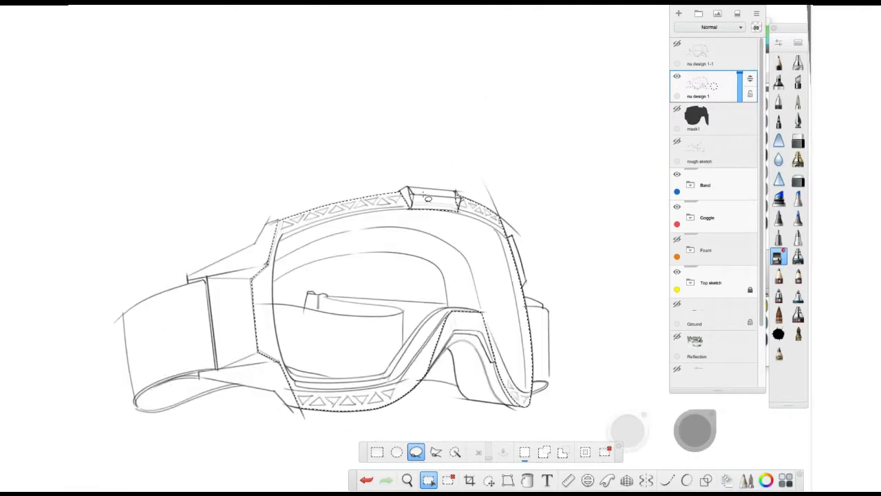
scroll(427, 198, down, 2)
scroll(427, 198, down, 3)
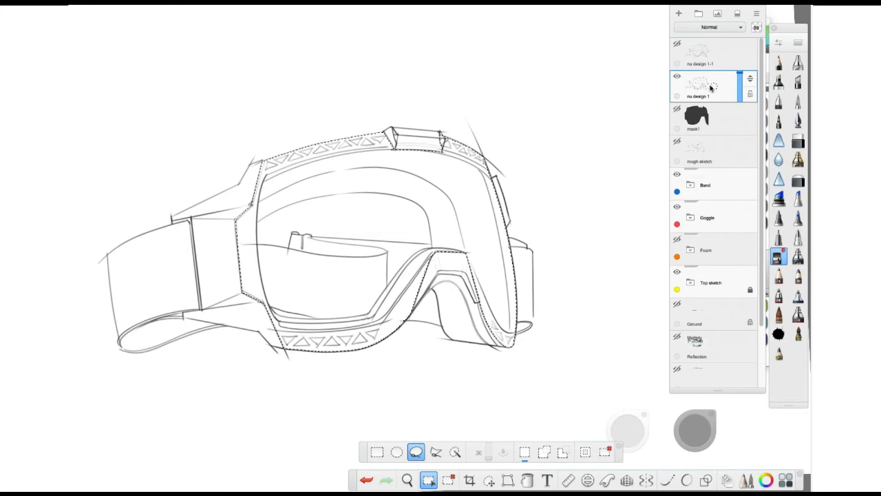
Step: Add a new layer between nu design 1 and mask1 and name it mask 2
drag(712, 97, 719, 79)
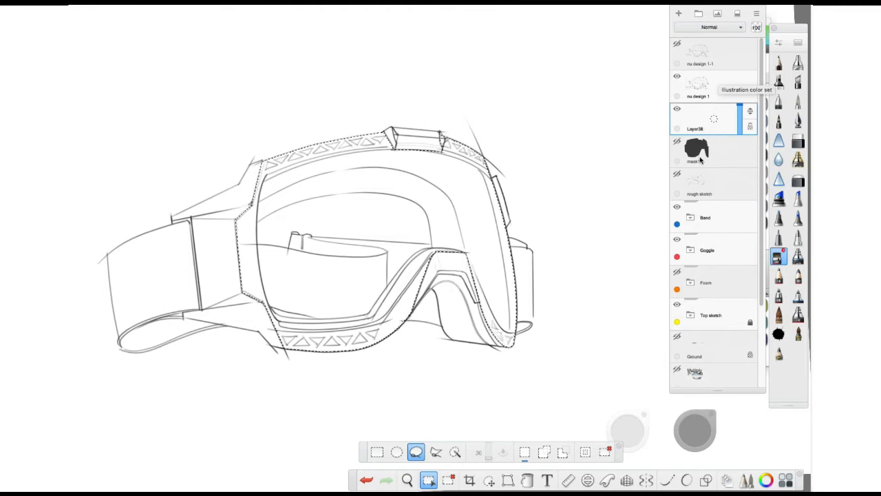
drag(697, 126, 726, 126)
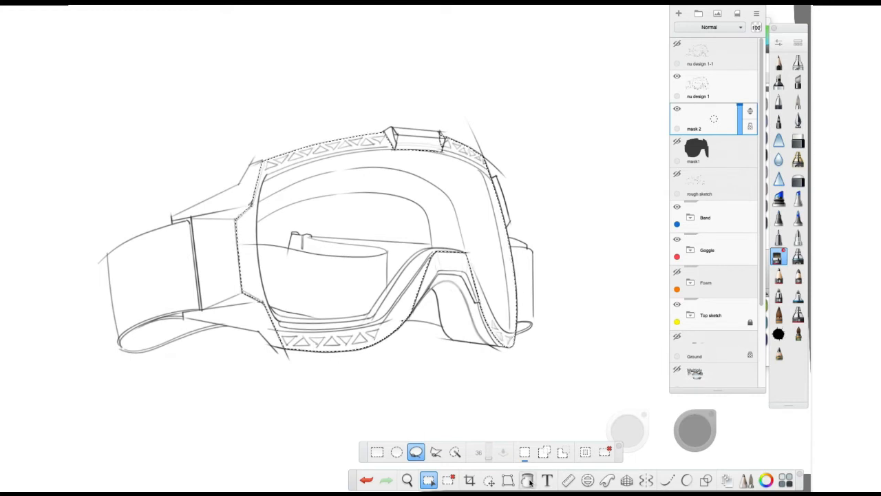
Step: Fill the goggle selection on the mask 2 layer with solid black
click(528, 479)
click(695, 443)
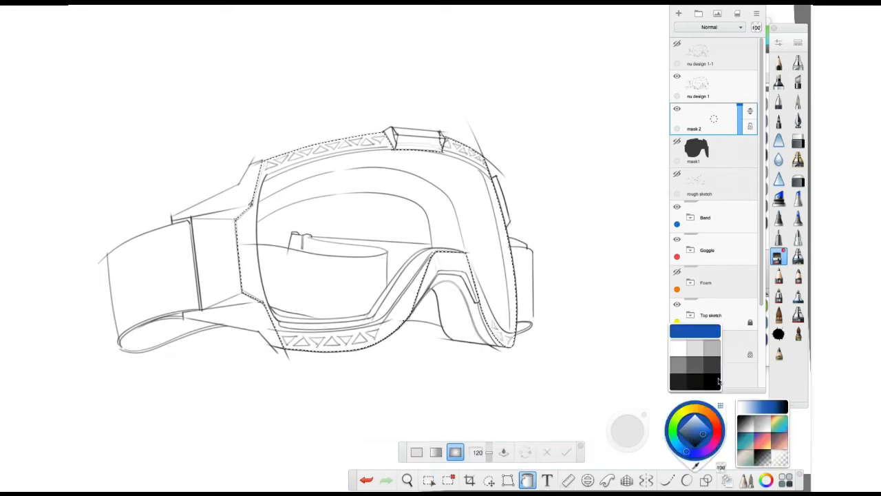
click(713, 383)
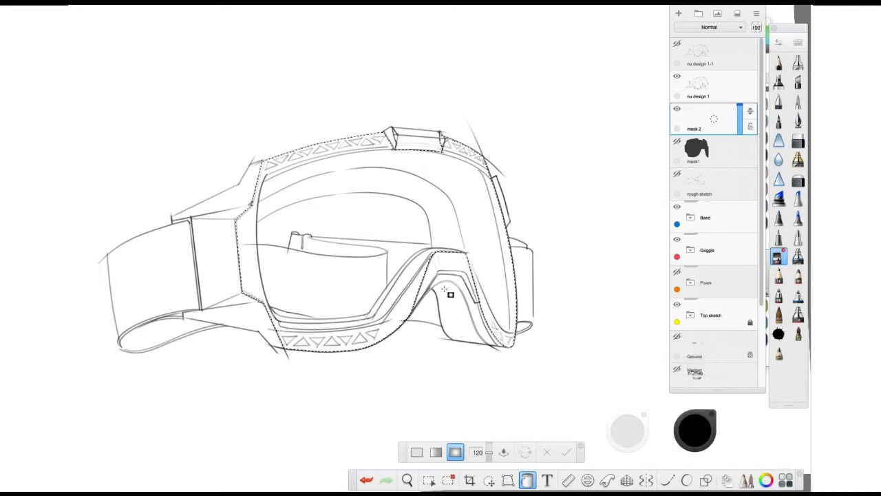
click(416, 452)
click(415, 204)
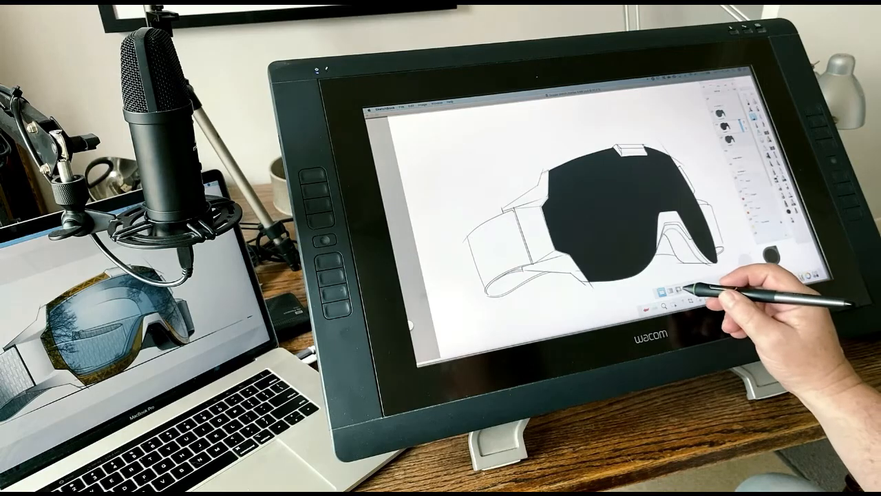
Step: Try a white-to-black radial gradient fill centred on the upper lens, with an extra colour stop between its centre and outer end
click(679, 289)
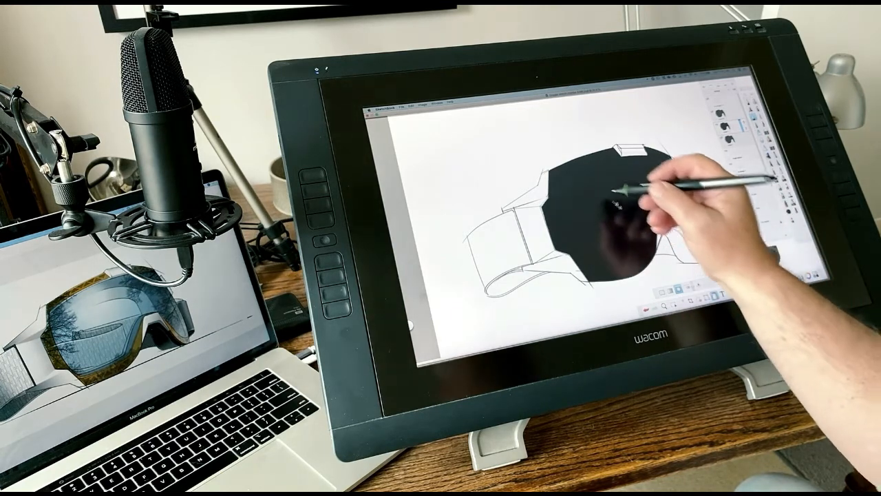
click(600, 191)
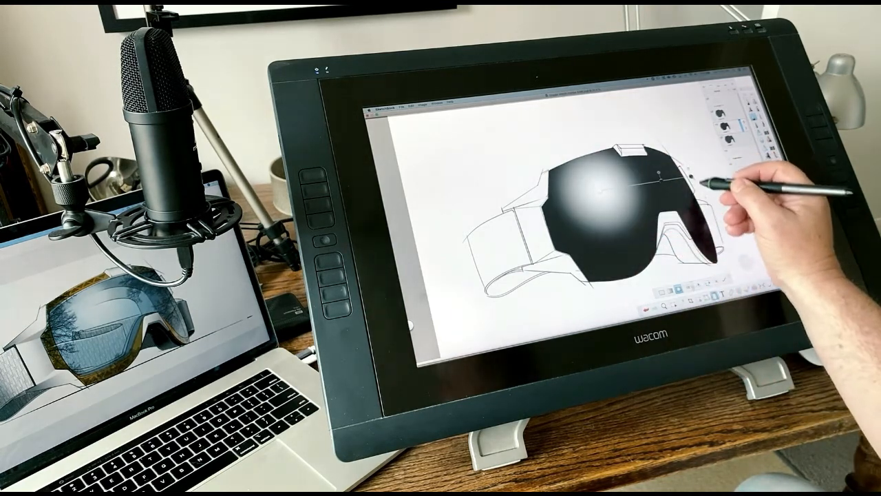
drag(690, 176, 726, 246)
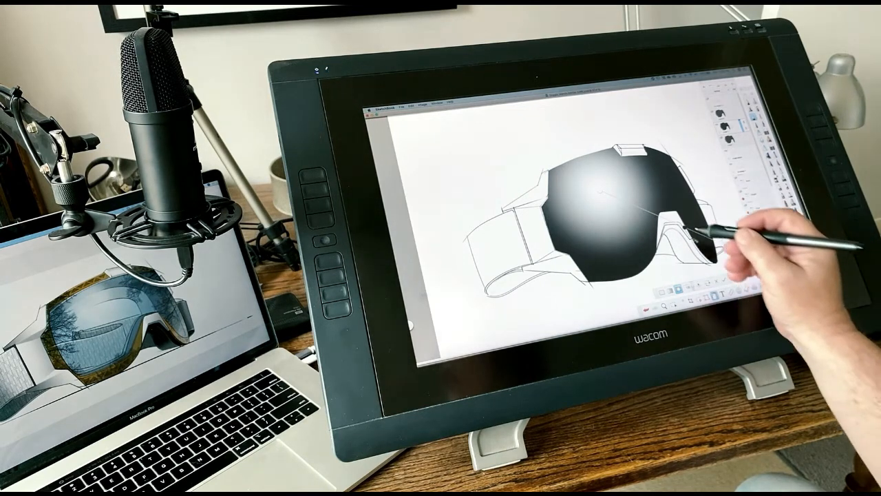
click(686, 226)
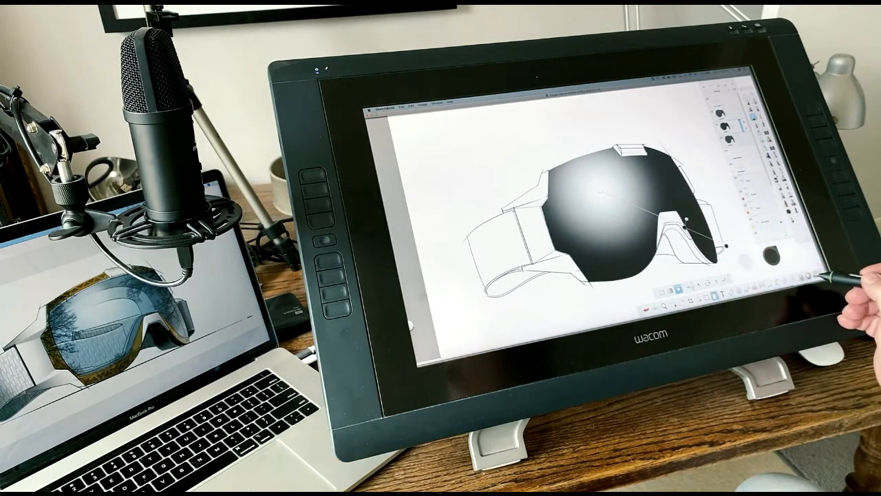
Step: Recolour the gradient's intermediate stop blue and move the gradient's outer end down below the nose area
click(817, 275)
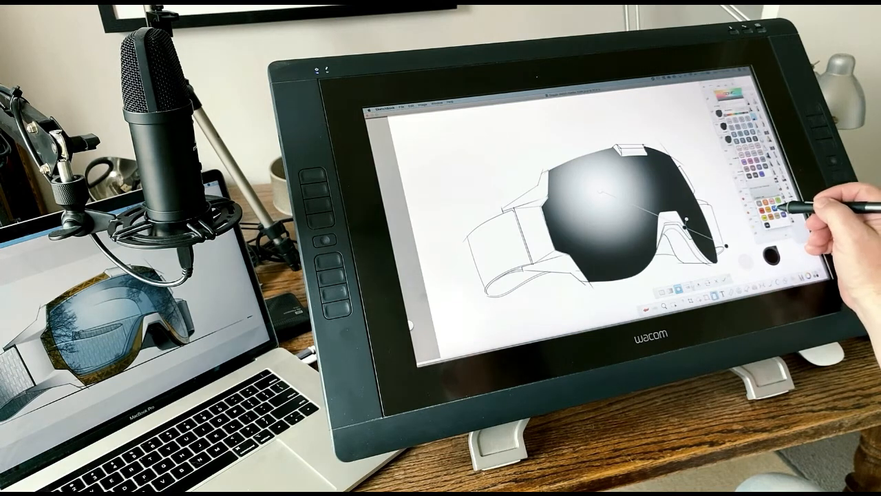
click(780, 205)
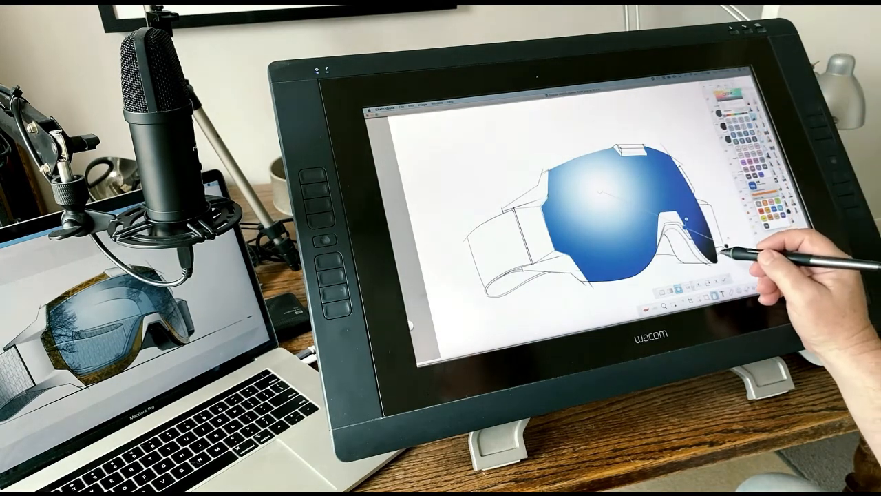
drag(726, 248, 695, 273)
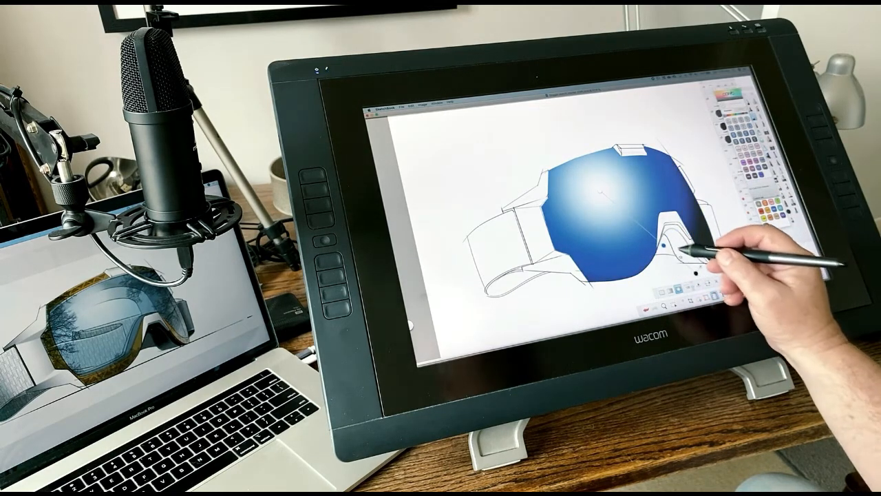
click(730, 81)
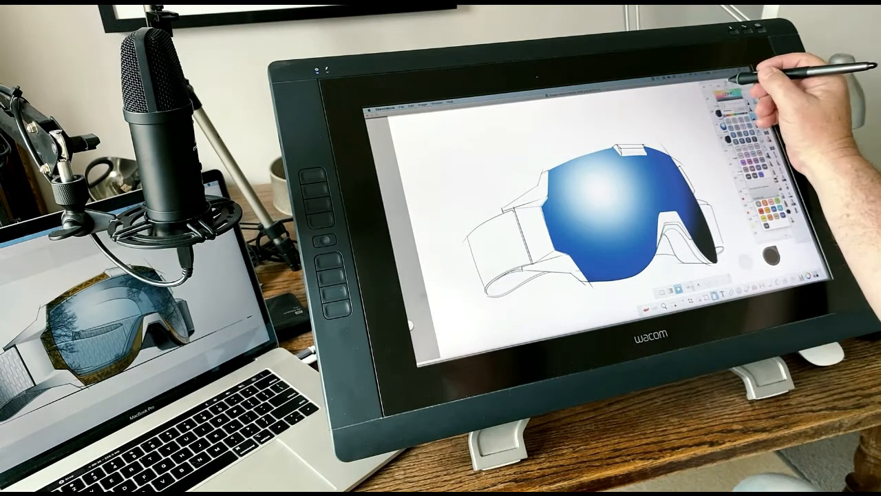
click(741, 83)
Step: Deselect the goggle area and lower the mask 2 layer's opacity to 32
drag(750, 118, 748, 122)
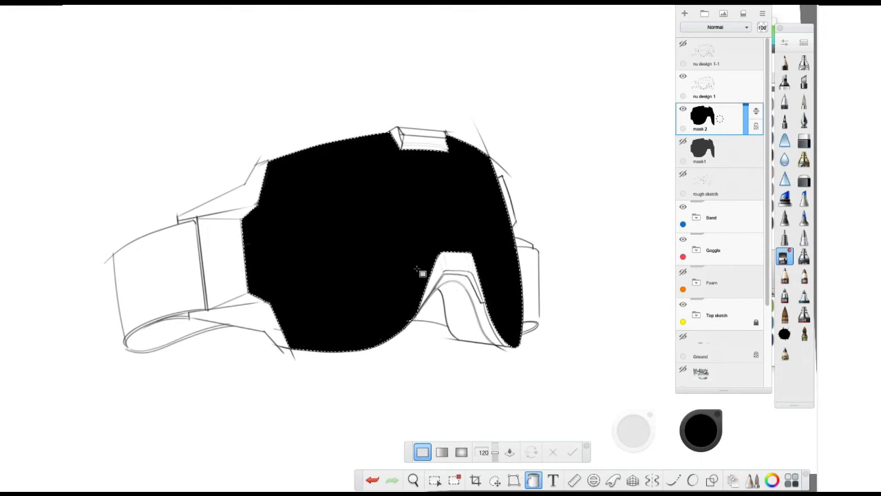
key(ctrl+d)
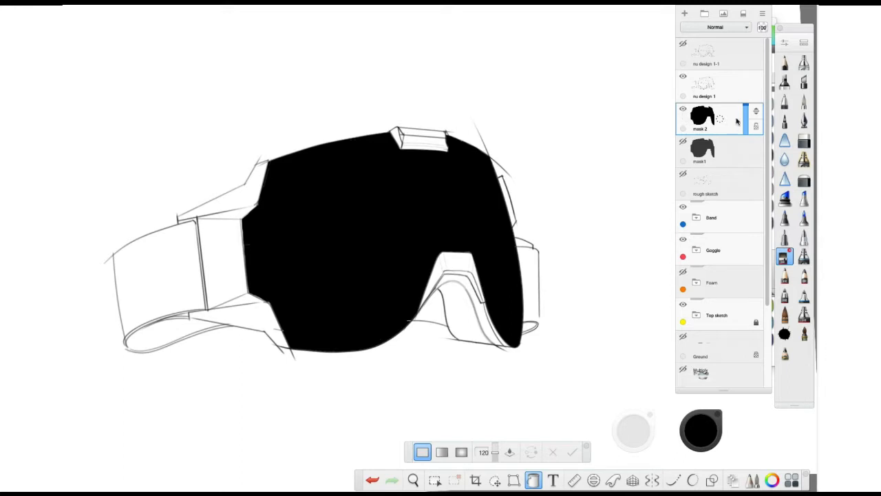
drag(745, 108, 746, 125)
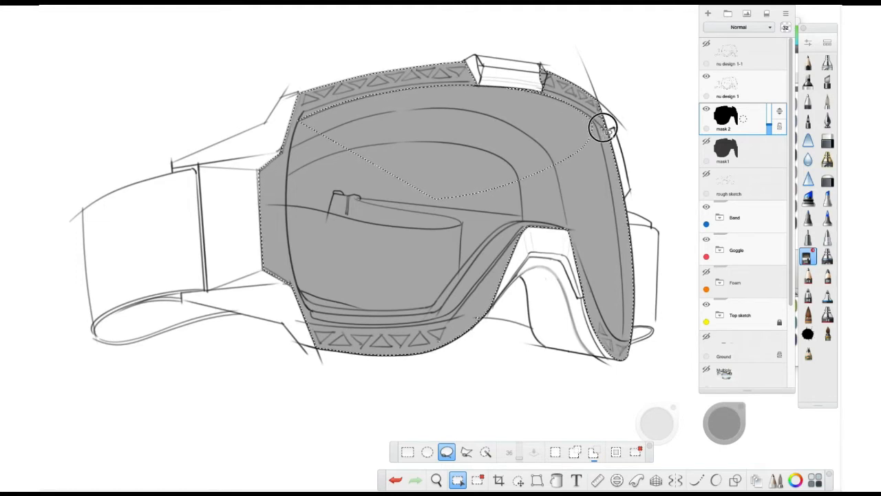
Step: Remove the lens area from the mask 2 selection with the Lasso and invert the selection
drag(603, 129, 570, 144)
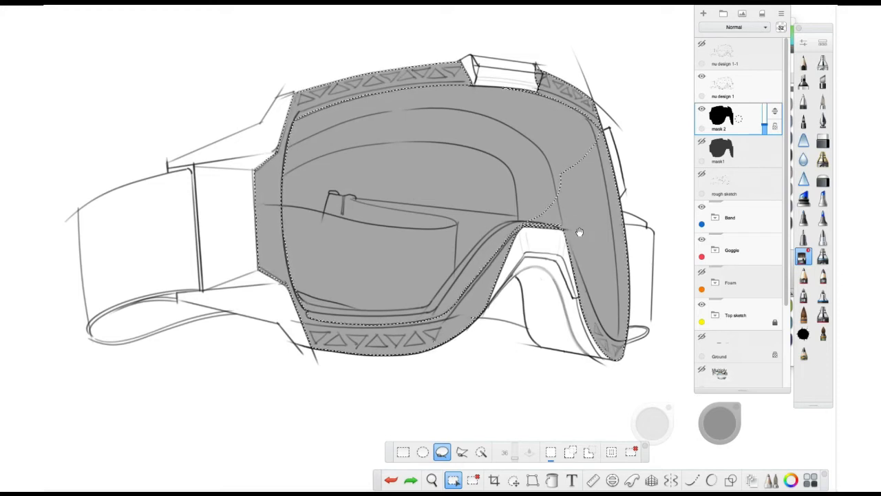
drag(522, 224, 522, 224)
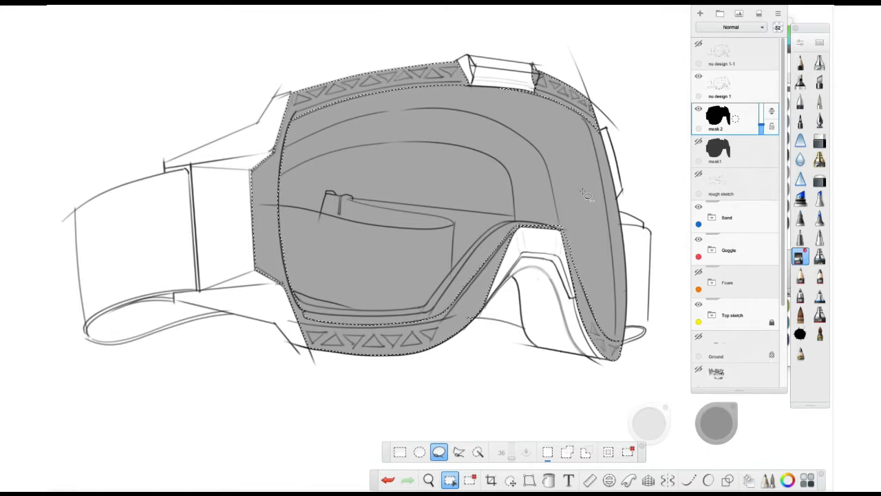
scroll(781, 199, down, 2)
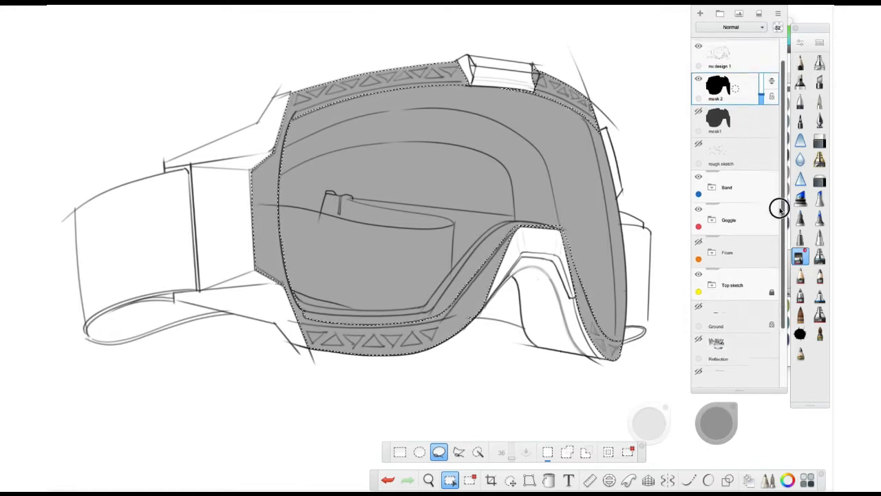
scroll(779, 208, up, 2)
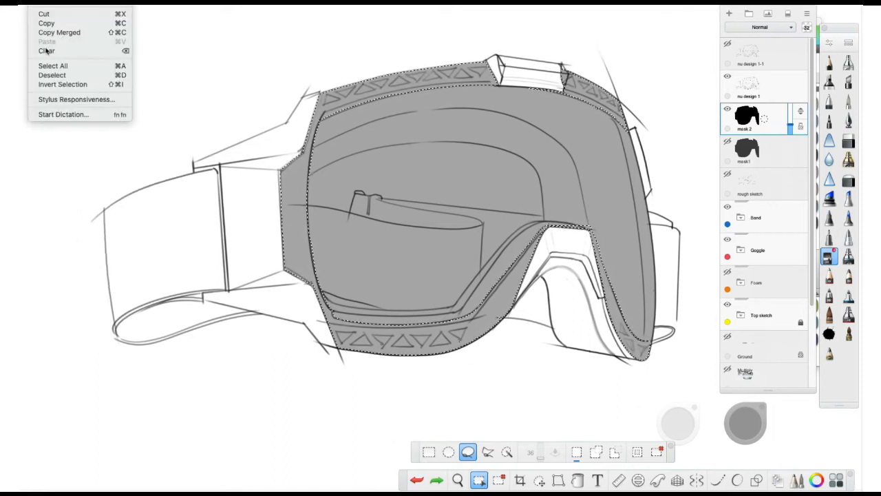
click(55, 86)
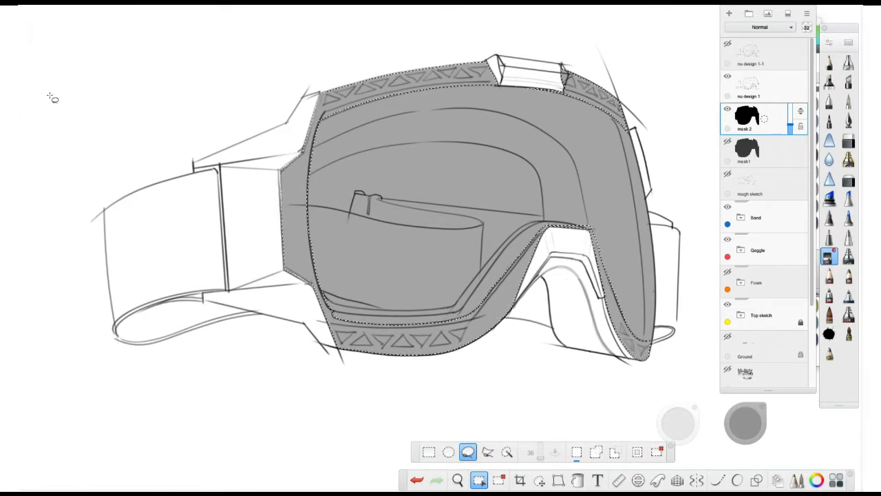
key(Delete)
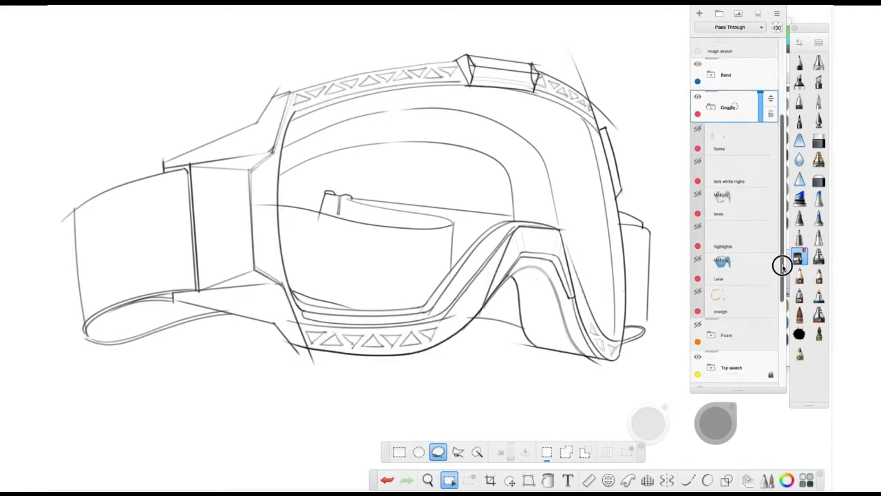
Step: Show the orange, Lens, highlights, trees, lens white highs and frame layers of the Goggle group, with trees as the active layer
scroll(811, 267, down, 2)
click(697, 267)
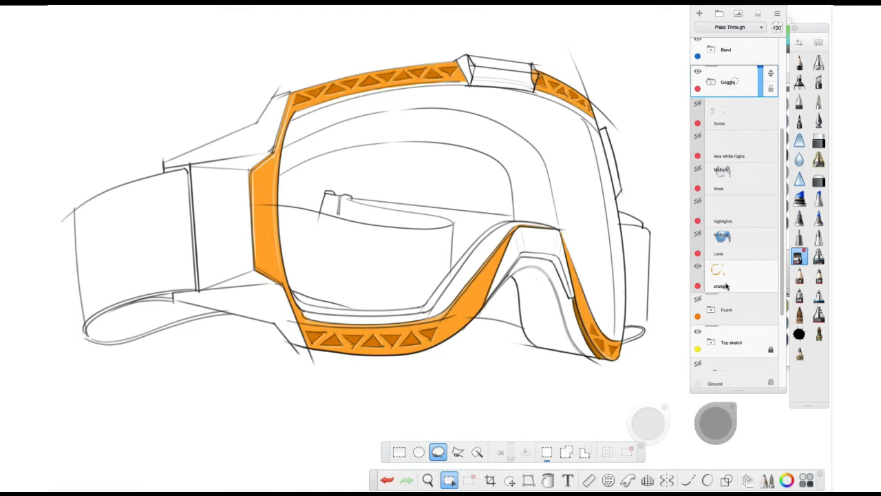
click(697, 234)
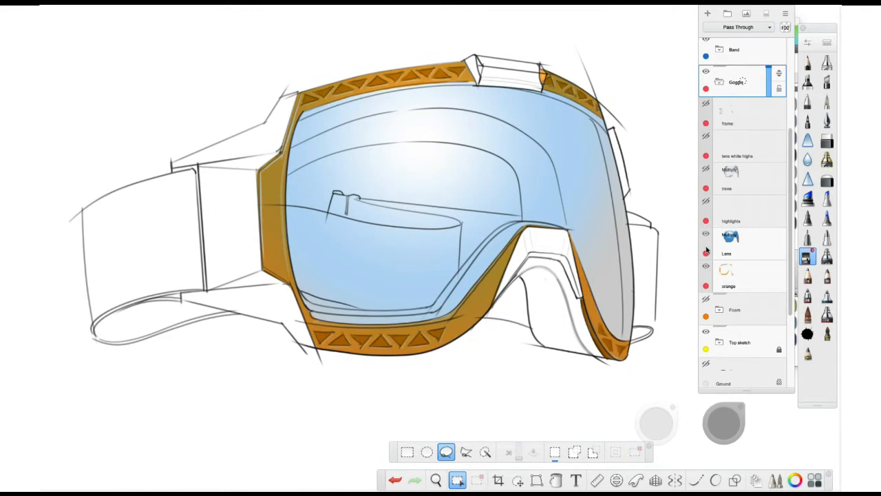
click(706, 169)
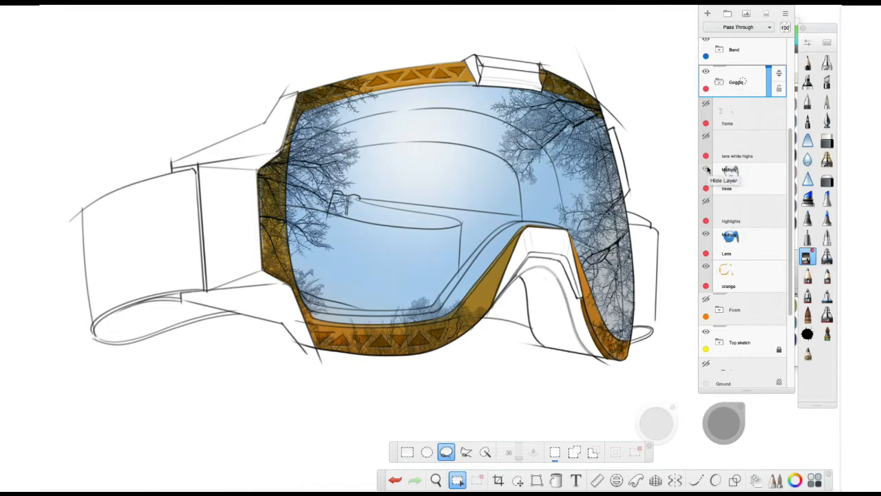
click(715, 180)
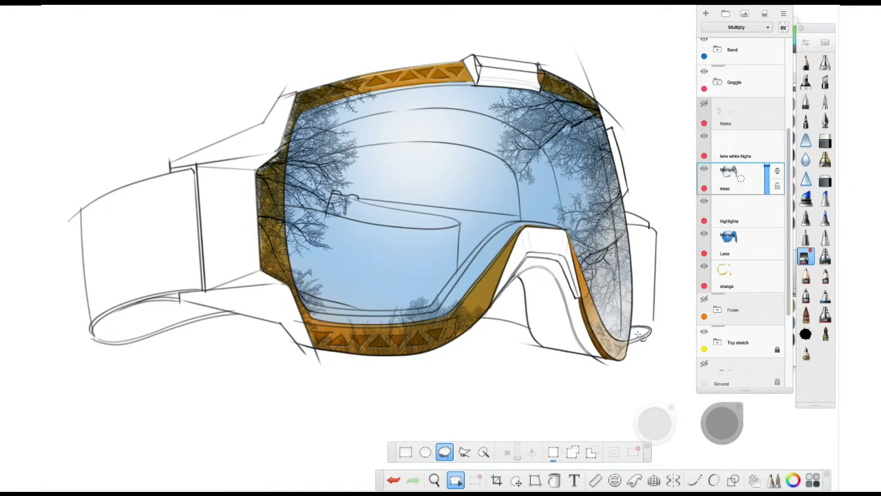
click(704, 104)
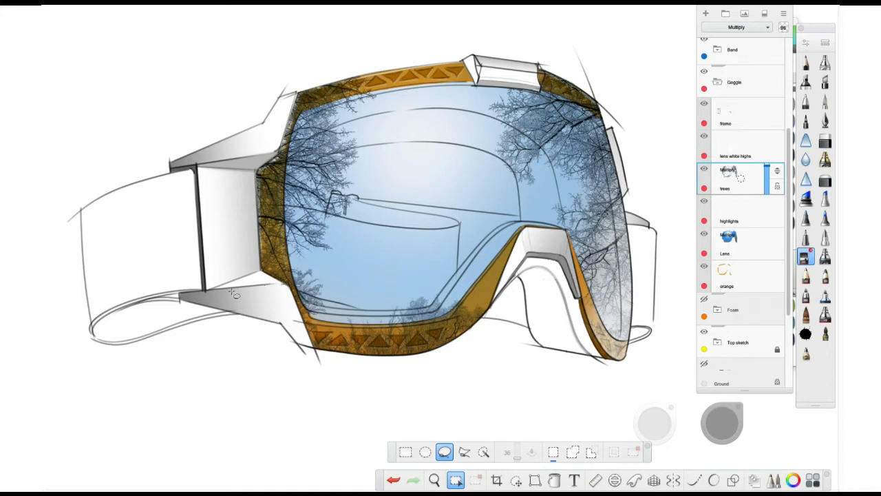
Step: Hide the nu design 1 sketch layer and show the nu design 1-1 layer instead
scroll(744, 207, up, 5)
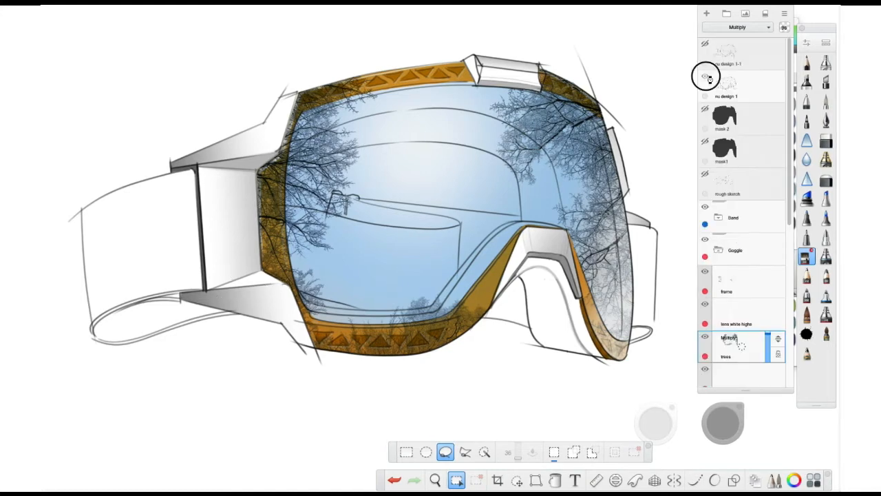
click(704, 75)
click(704, 44)
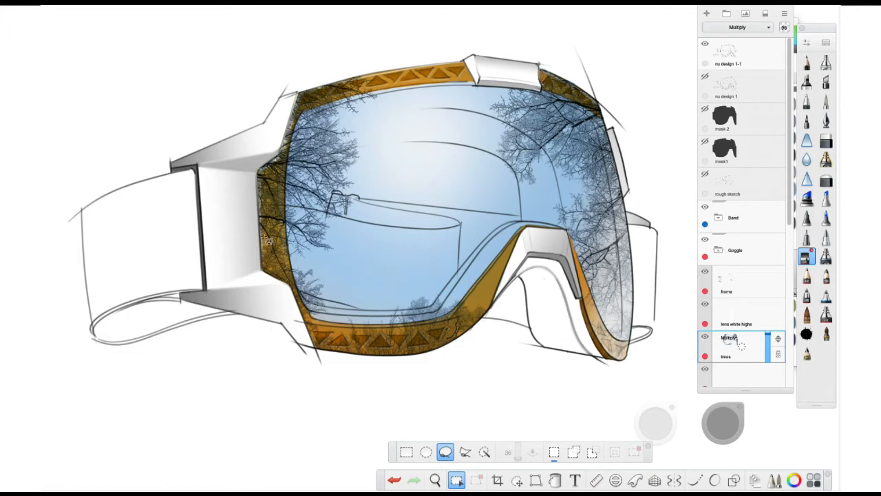
Step: Pick an eraser brush for use on the trees layer
click(826, 179)
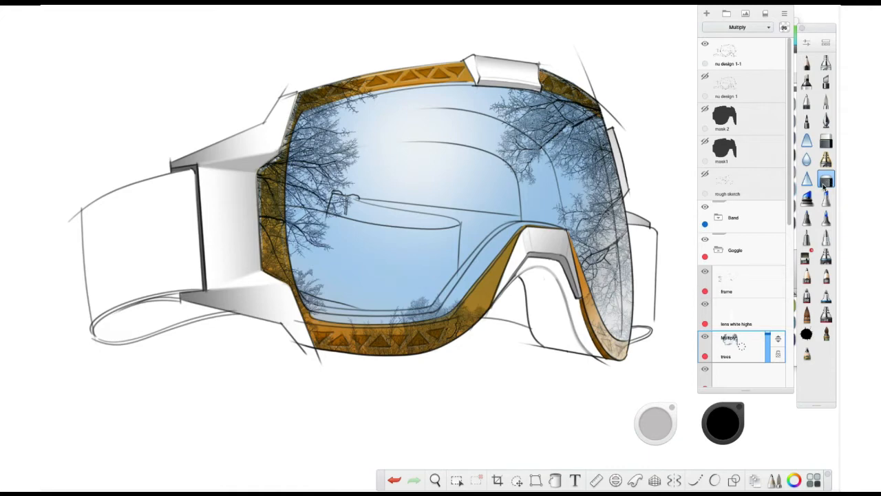
click(827, 141)
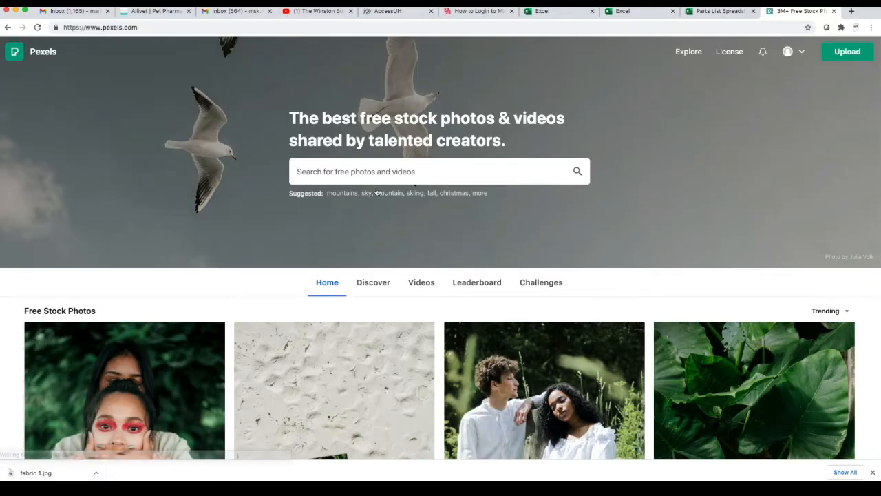
Step: Search Pexels for snow and look through the photo results for a scene with trees to use as a lens reflection
click(383, 173)
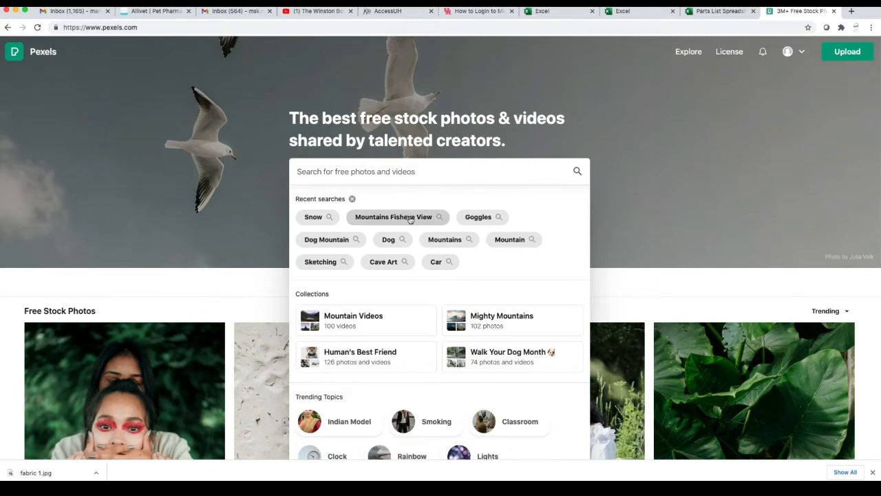
click(328, 218)
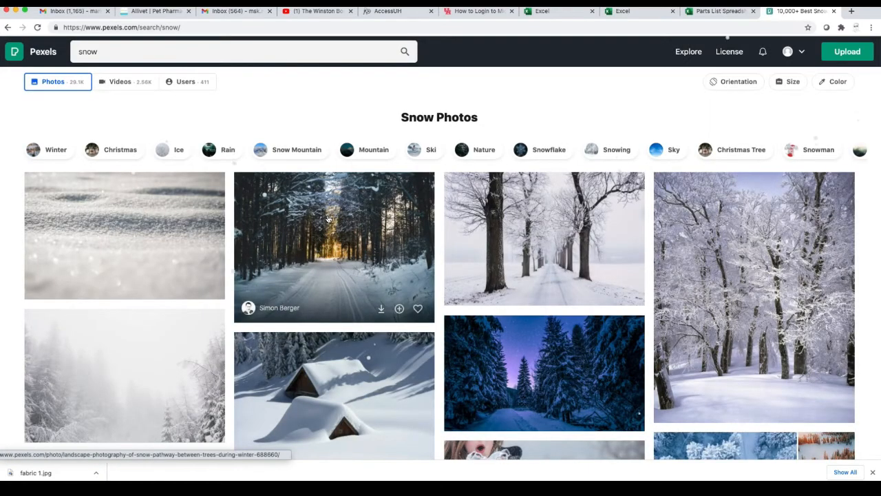
scroll(329, 218, down, 3)
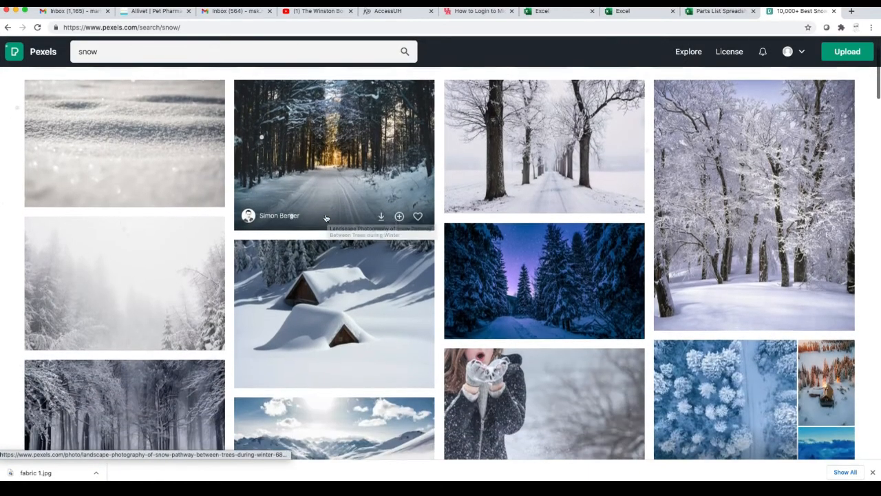
scroll(326, 218, down, 5)
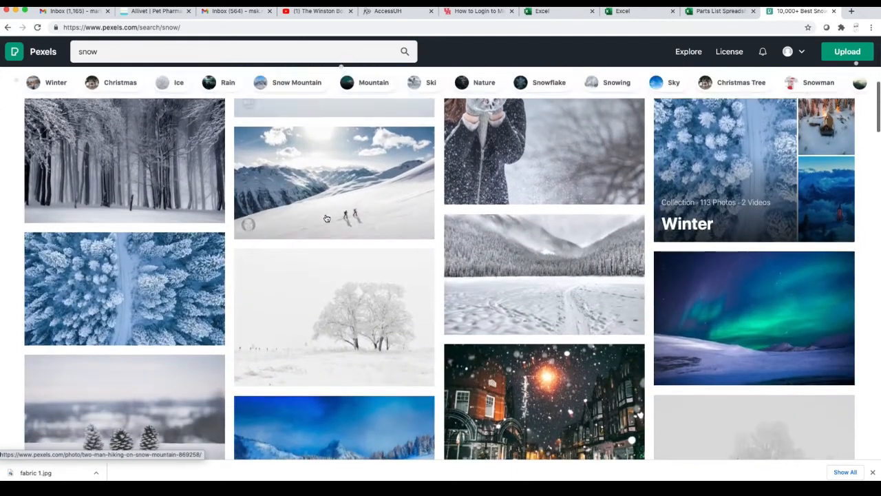
scroll(326, 218, down, 1)
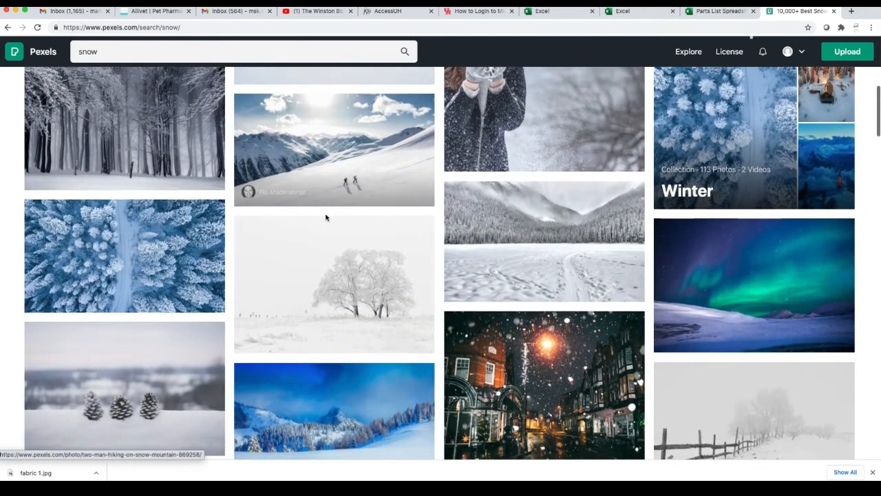
scroll(326, 218, down, 6)
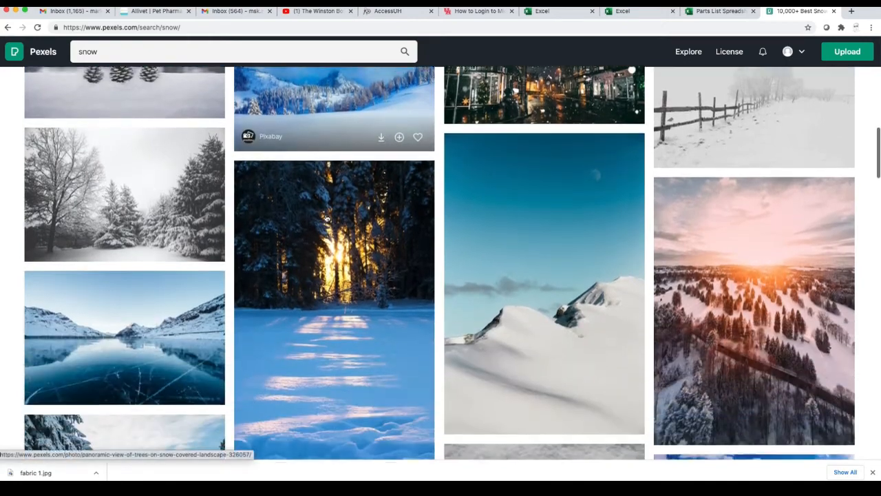
scroll(327, 218, down, 1)
scroll(327, 218, down, 2)
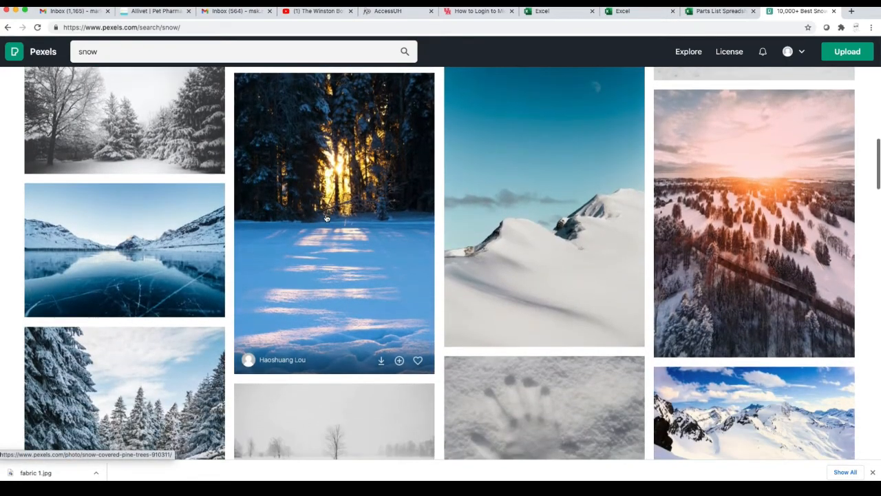
scroll(326, 218, down, 5)
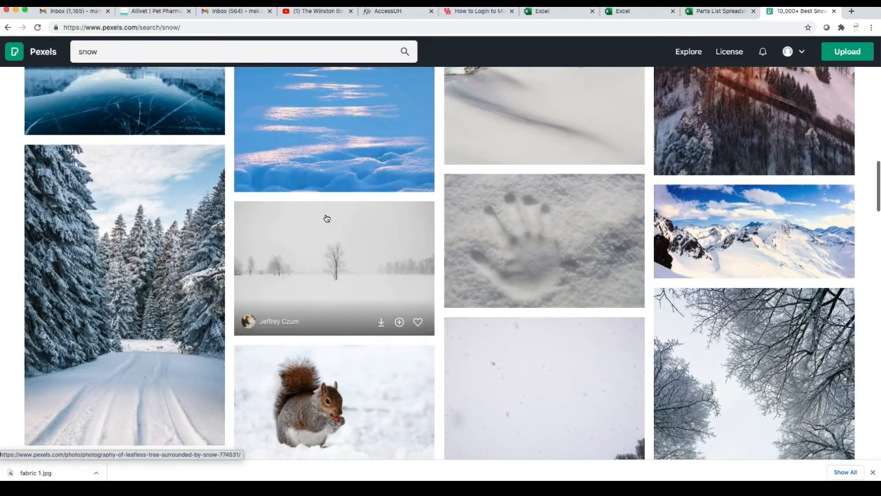
scroll(326, 218, down, 2)
scroll(326, 218, down, 4)
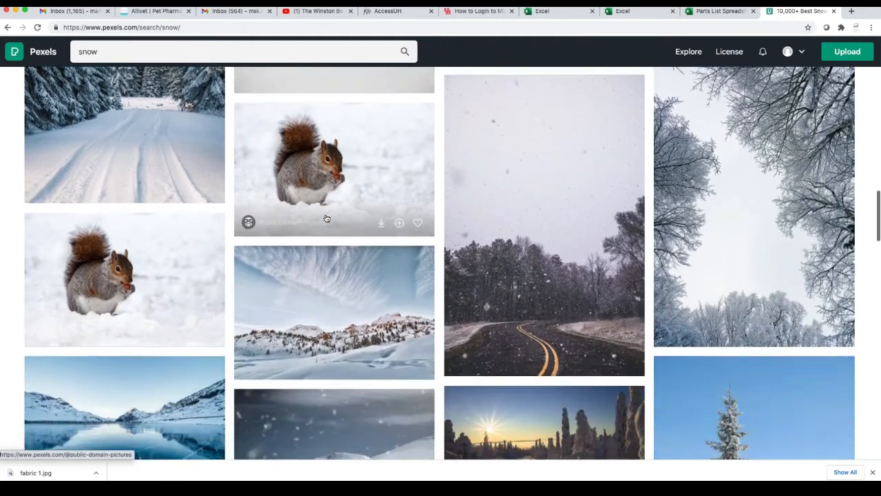
scroll(326, 218, down, 1)
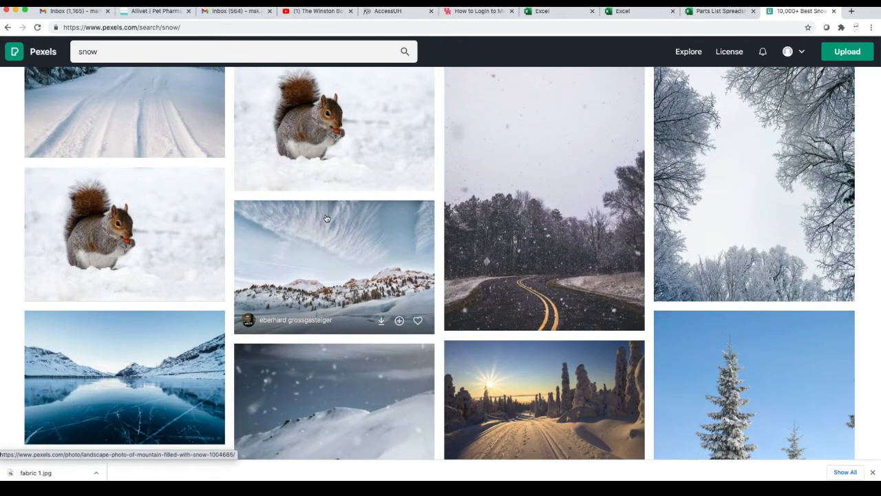
scroll(326, 218, up, 3)
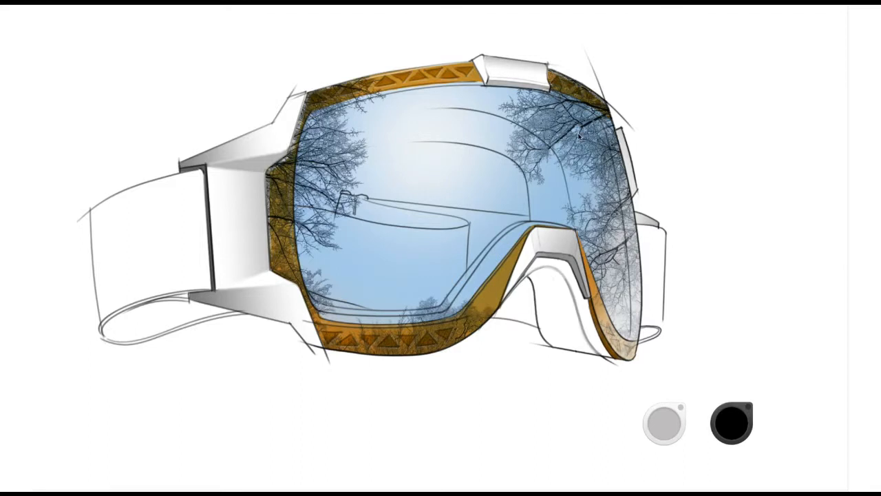
Step: Return to SketchBook, bring back the interface panels and hide the trees layer of the Goggle group
key(Tab)
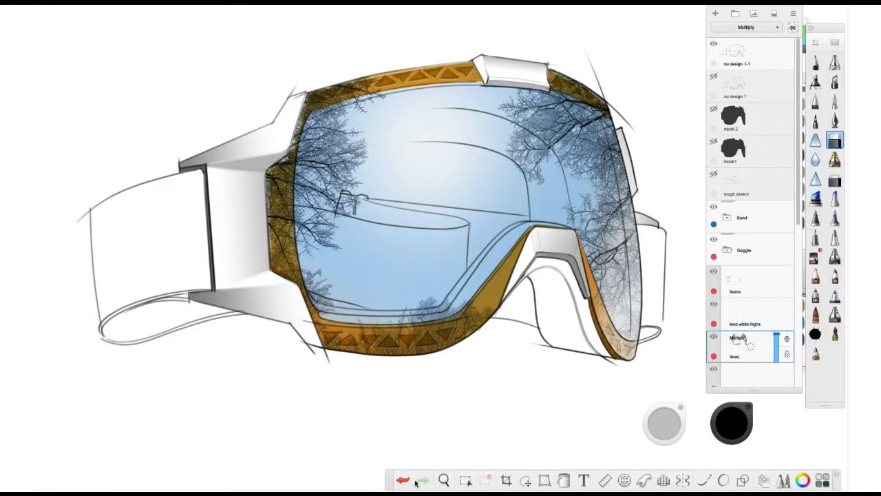
click(444, 481)
drag(473, 327, 450, 409)
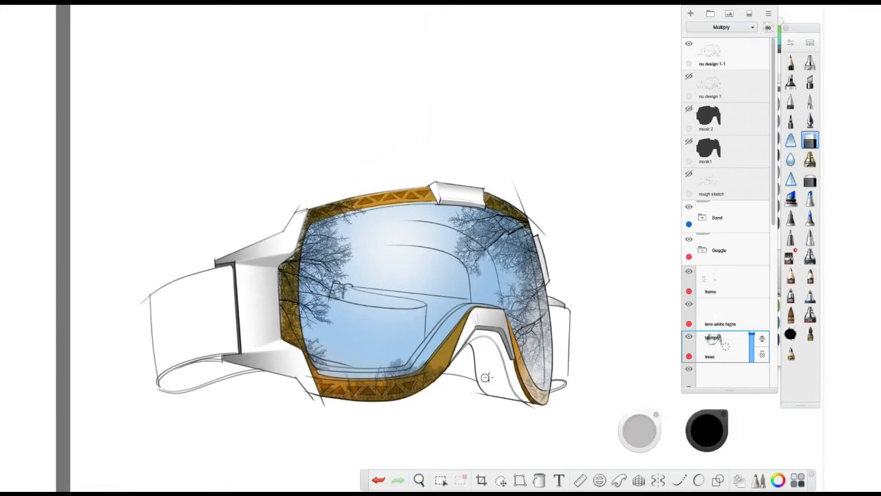
click(688, 338)
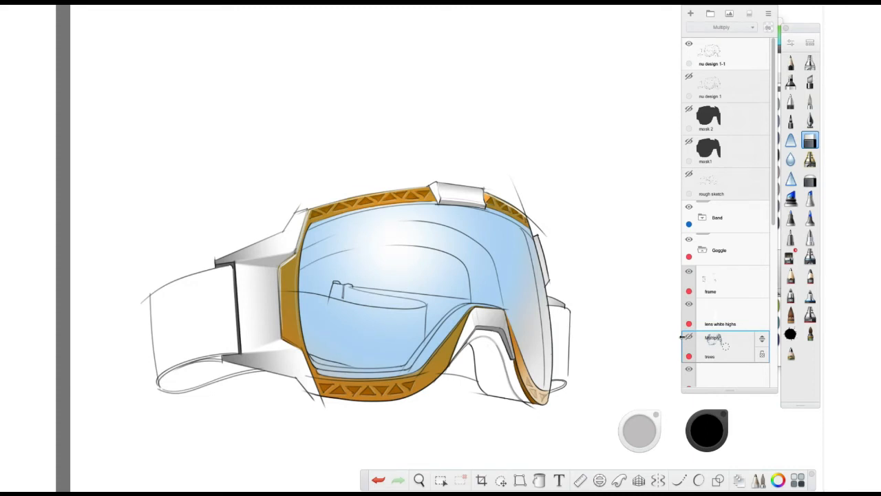
Step: Import the pexels-oleg tree photo from the Google Assets folder, then scale, rotate and position it over the goggle
click(730, 15)
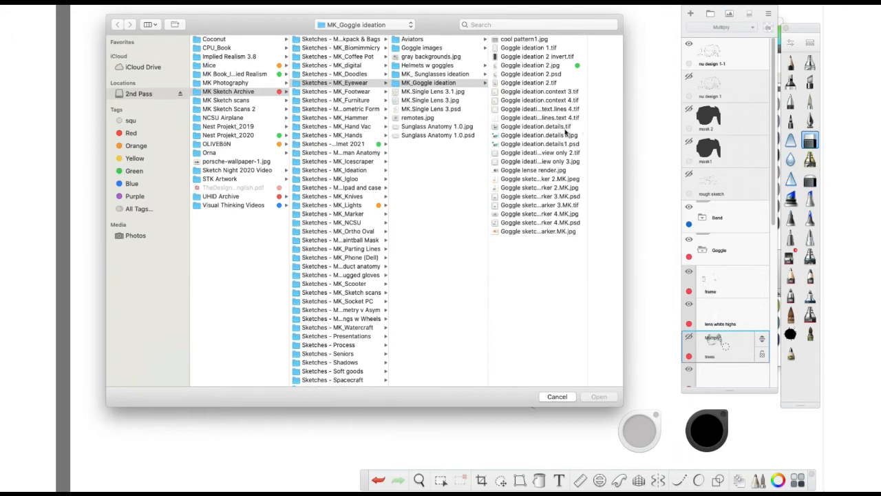
click(150, 94)
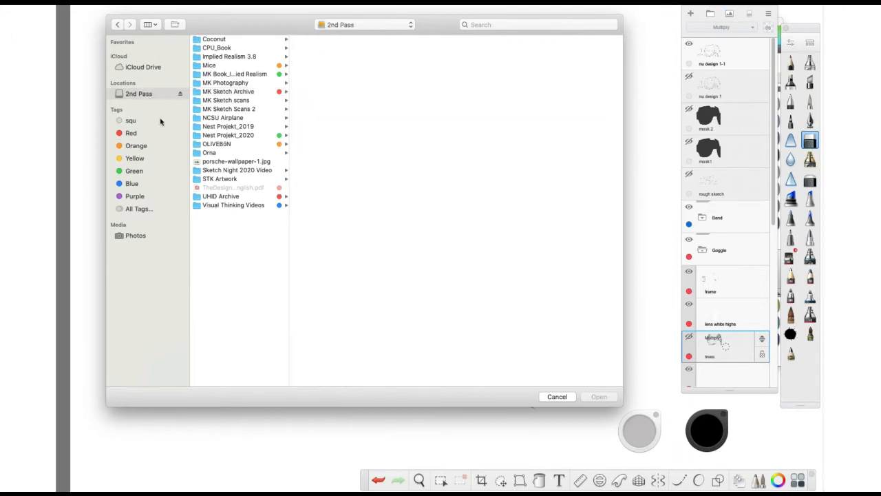
click(264, 206)
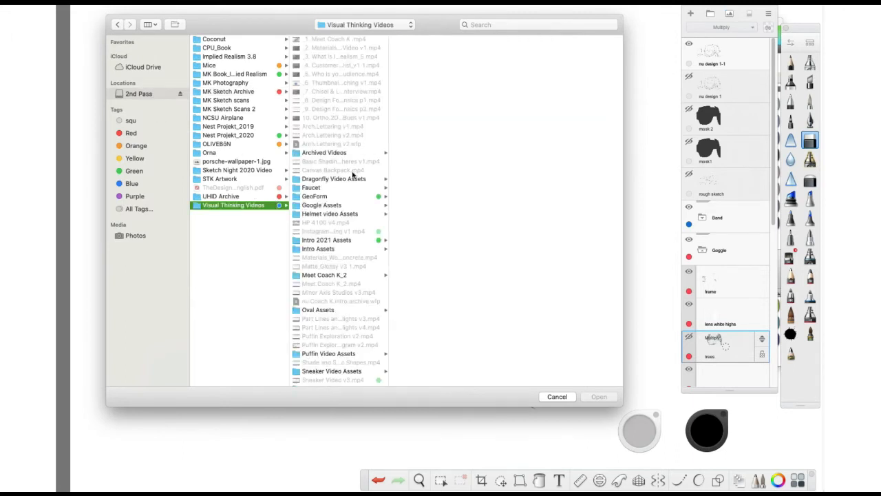
click(357, 205)
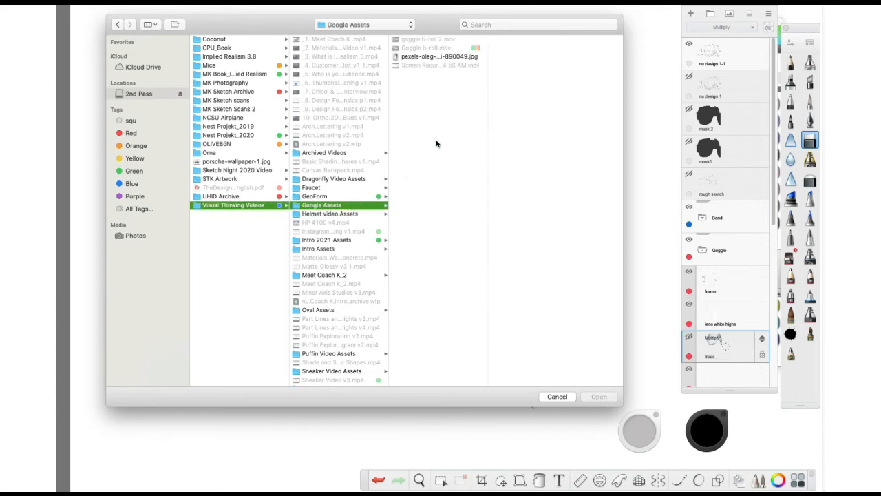
click(441, 56)
click(599, 396)
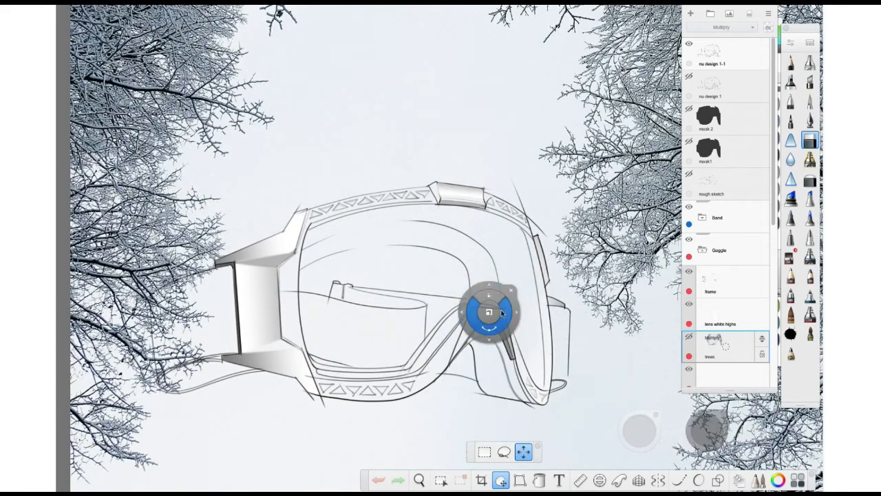
drag(490, 313, 541, 434)
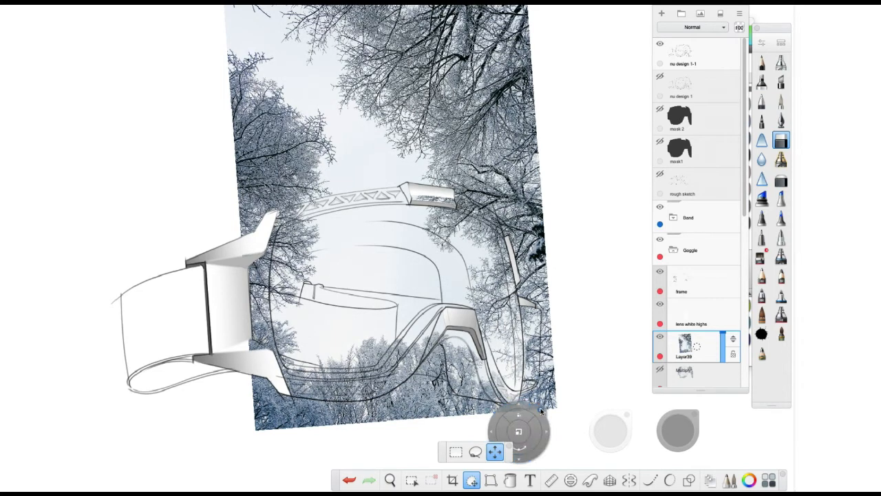
click(541, 411)
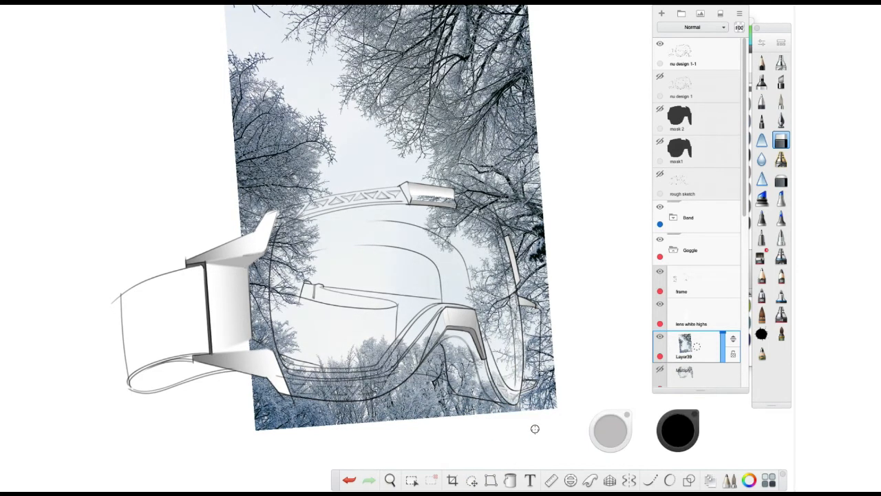
Step: Select the goggle silhouette from the mask1 layer with the Magic Wand and hide that layer again
click(686, 148)
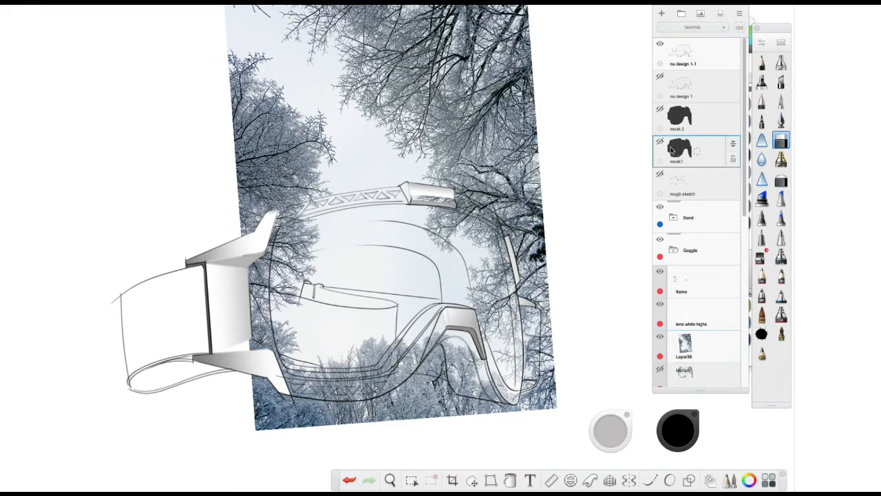
click(660, 141)
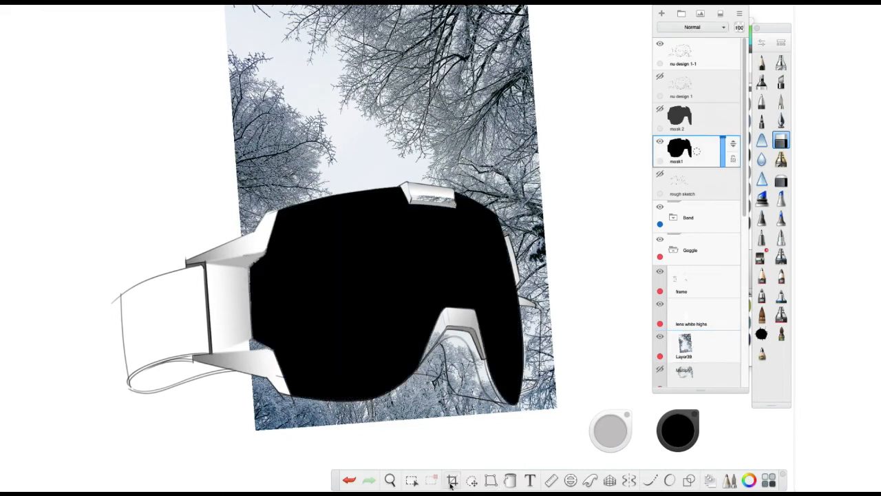
click(412, 480)
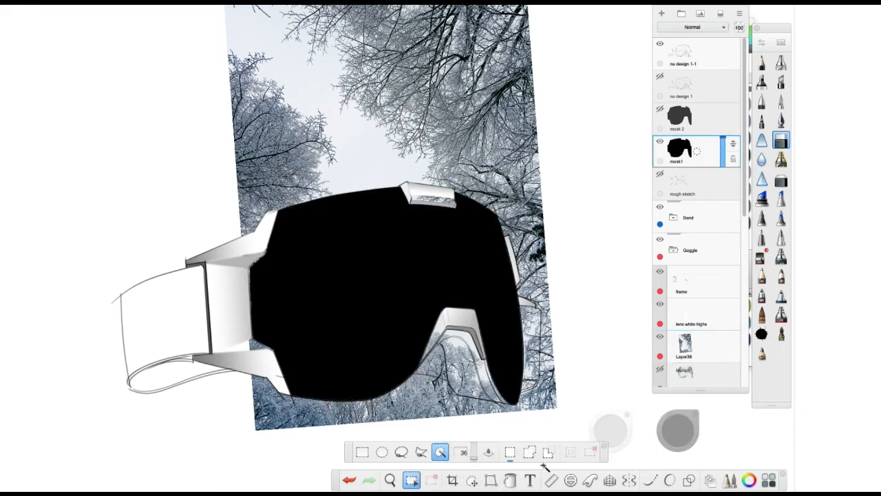
click(503, 299)
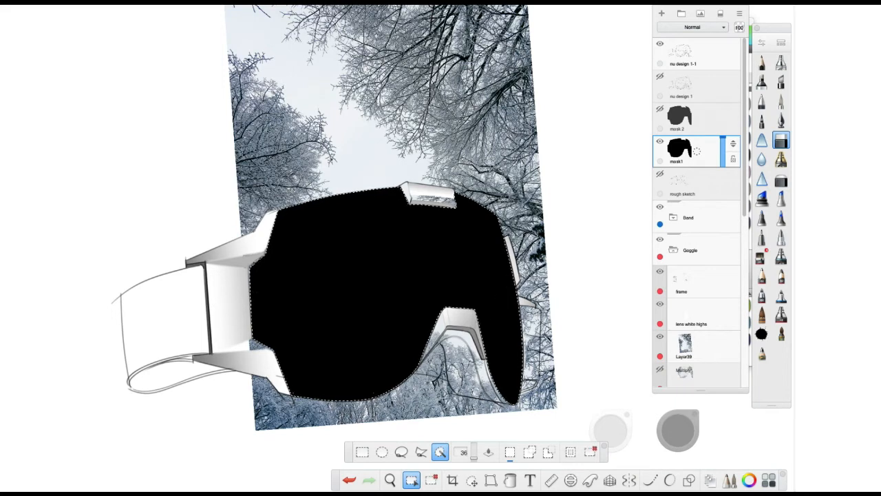
click(659, 141)
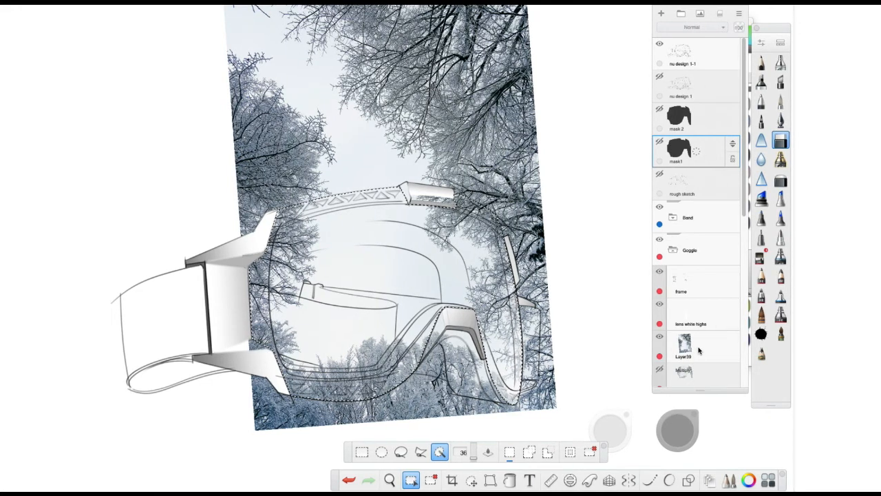
Step: Trim the imported tree photo to the goggle selection and move its layer between the highlights and Lens layers
click(694, 355)
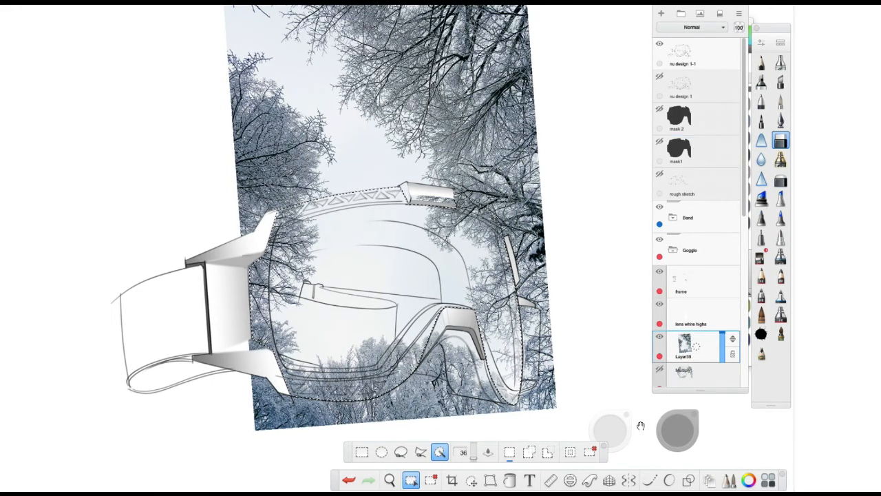
drag(732, 338, 733, 279)
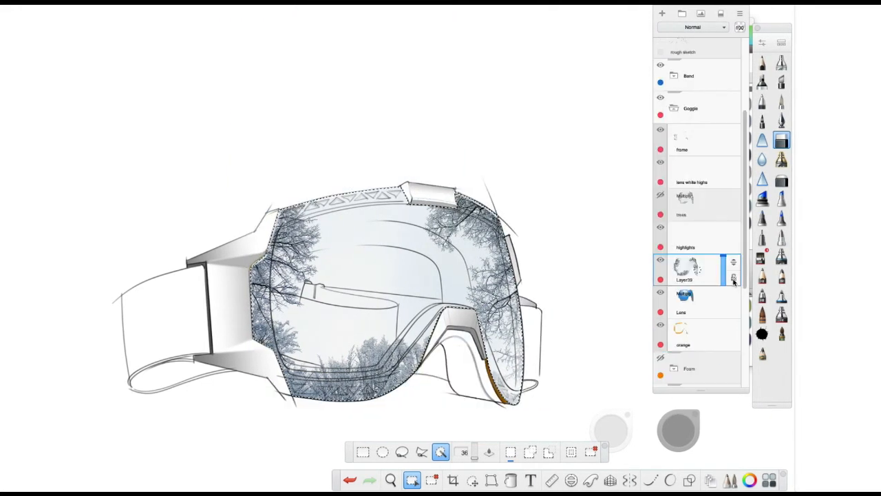
Step: Set the imported photo layer to Multiply at 64 opacity and clear the goggle selection
click(712, 28)
click(703, 55)
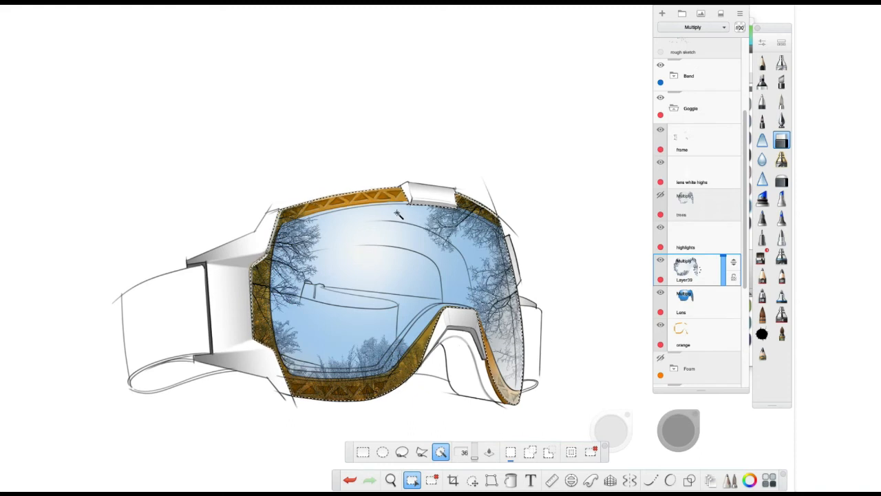
drag(728, 262, 723, 262)
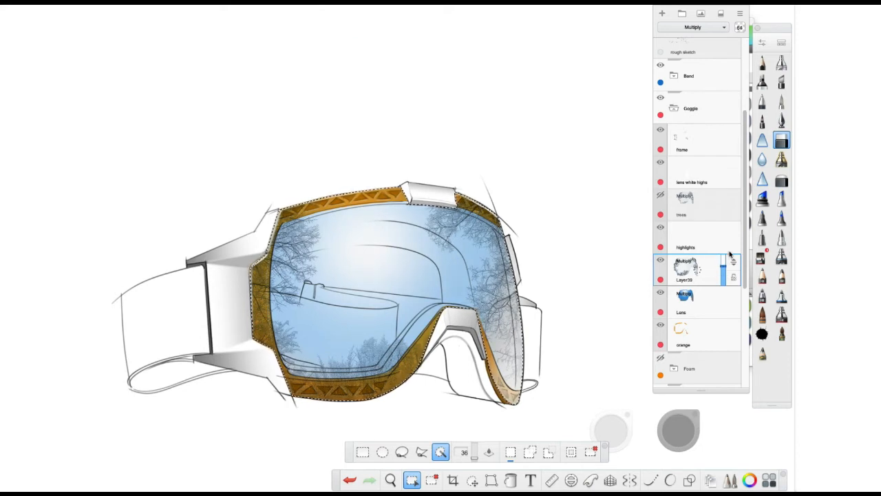
key(ctrl+d)
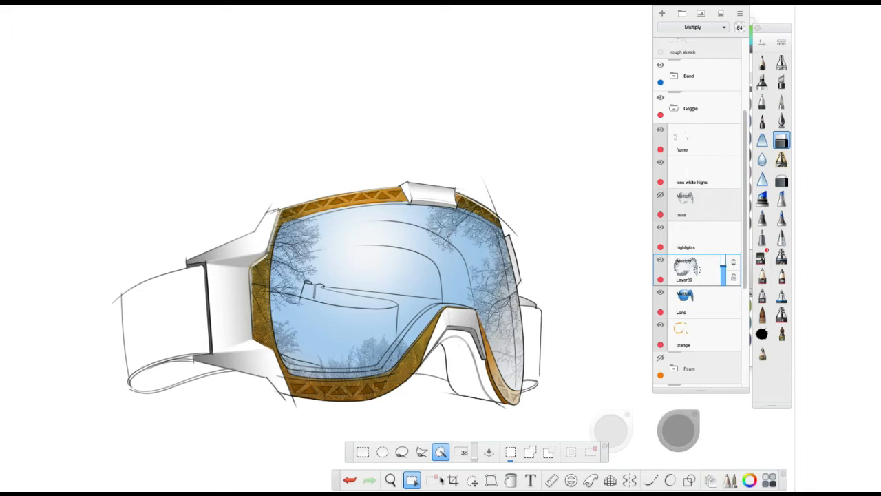
click(412, 480)
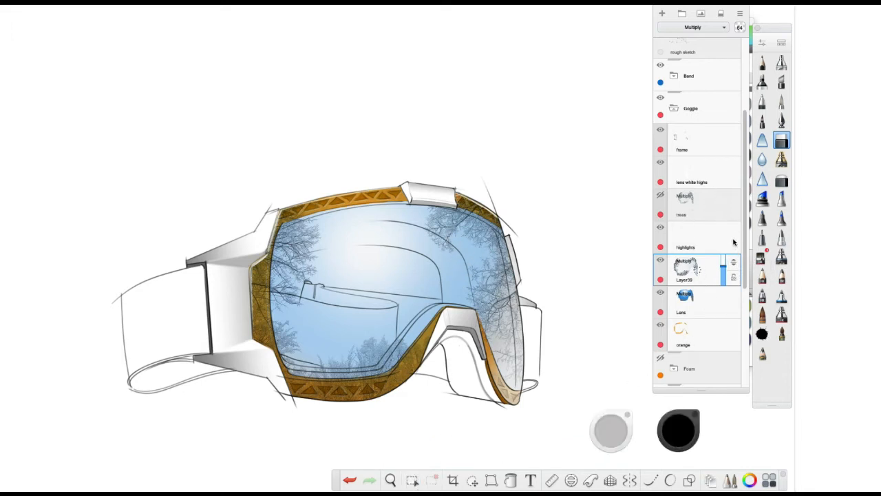
Step: Hide the imported photo layer and show the original trees layer instead
click(660, 259)
click(661, 197)
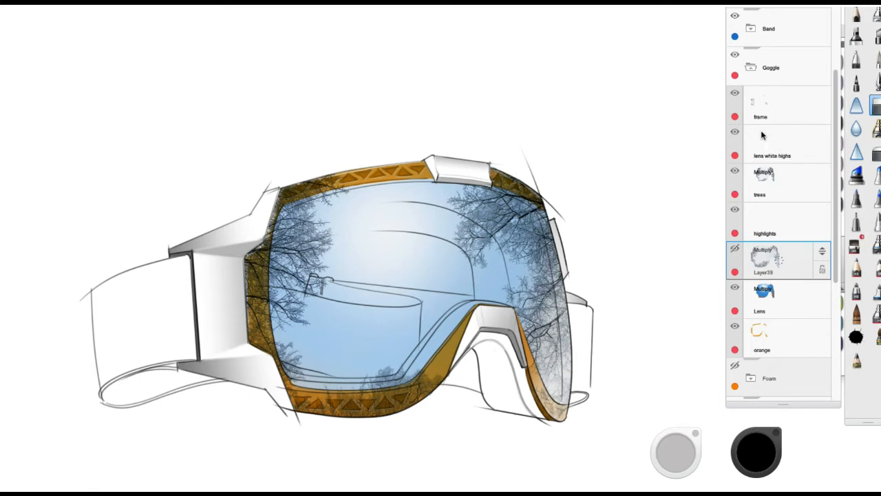
Step: Collapse the Goggle group, expand the Band group, and show its pattern 1, Layer13, band highlight and Layer 2 layers
click(755, 73)
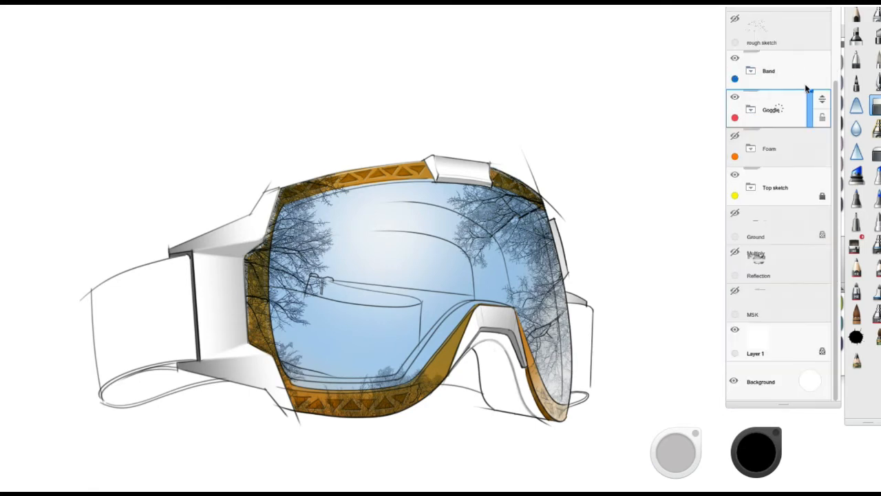
click(749, 67)
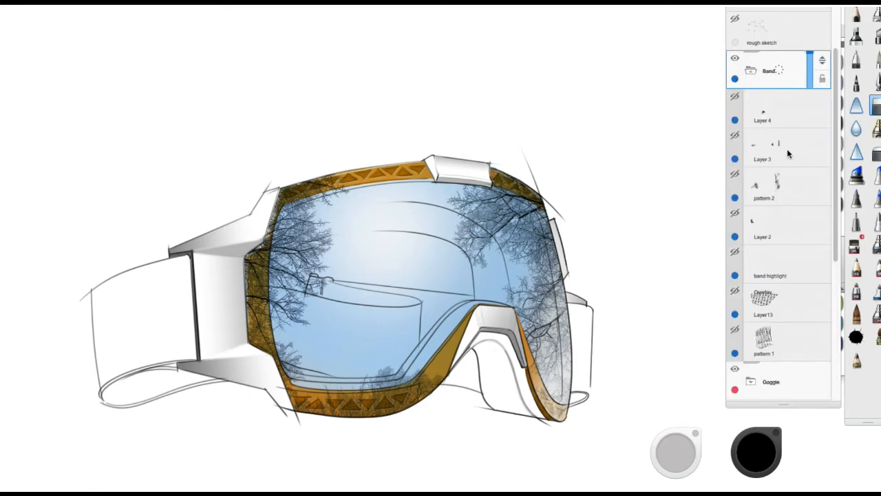
click(734, 332)
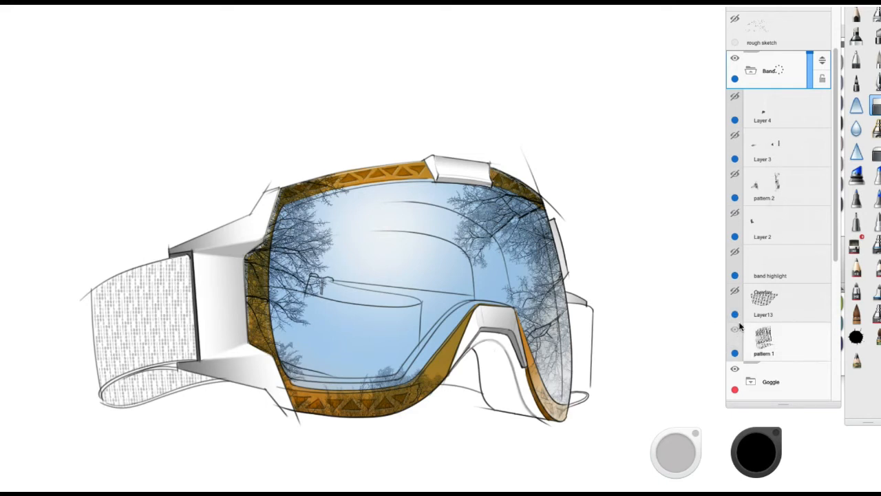
click(735, 292)
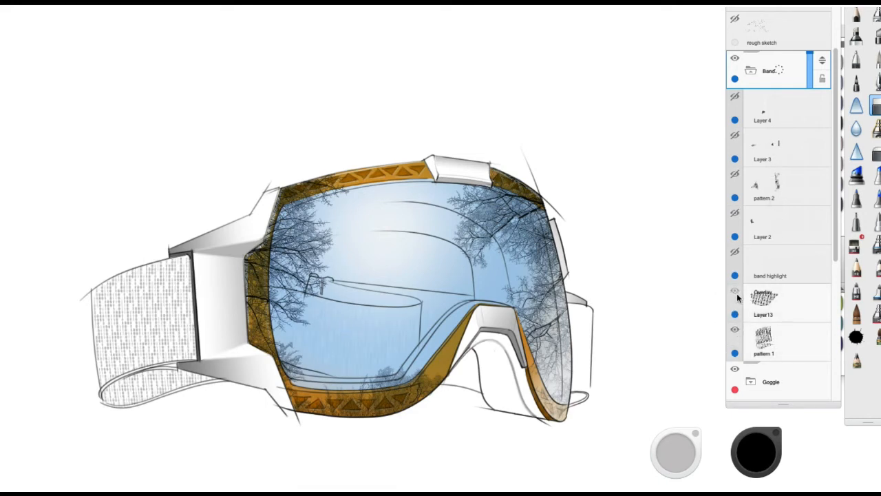
click(735, 252)
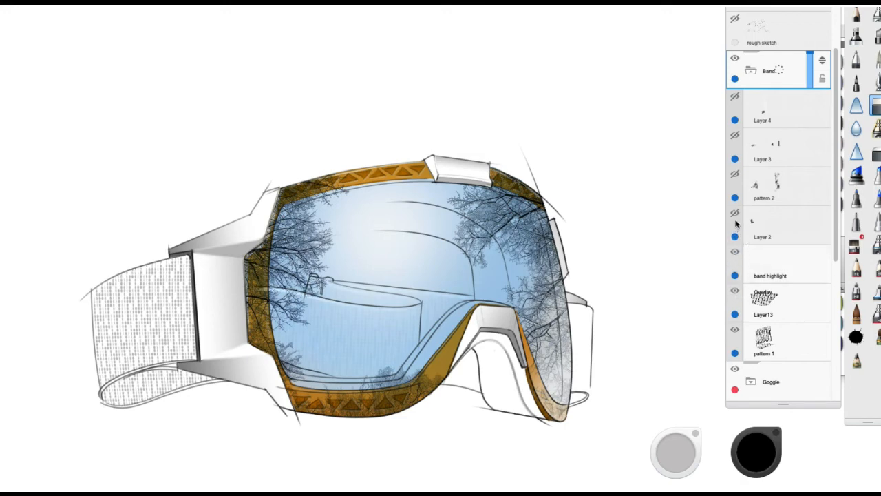
click(735, 214)
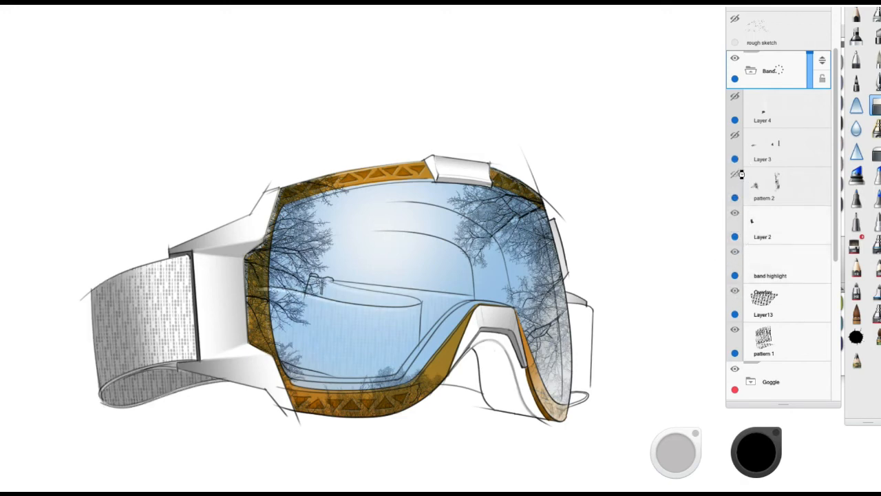
Step: Show the Band group's pattern 2, Layer 3 and Layer 4 layers and collapse the group
click(735, 175)
click(735, 135)
click(734, 97)
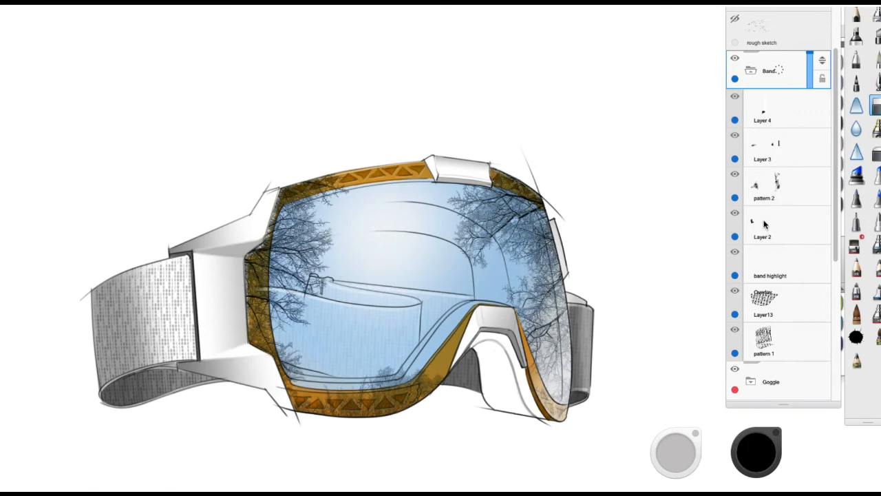
click(750, 71)
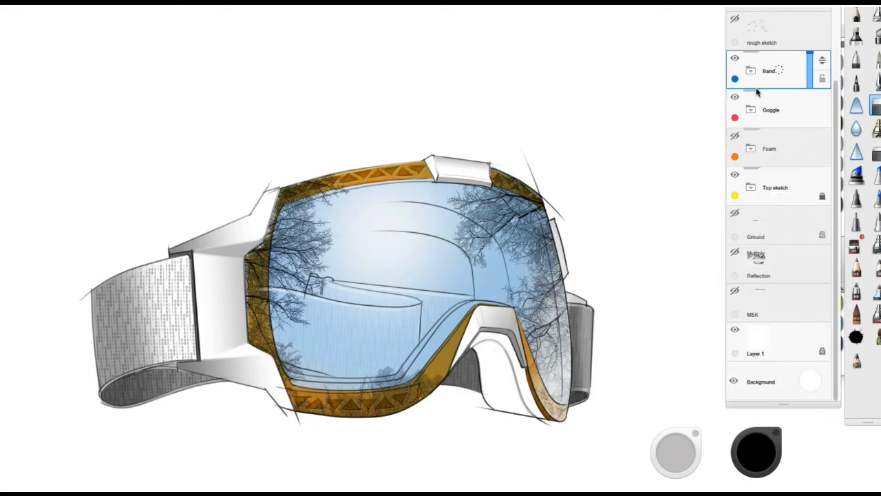
Step: Show the Foam group with its Layer11, along with the Ground and Reflection layers, and bring the whole goggle drawing into view
click(751, 149)
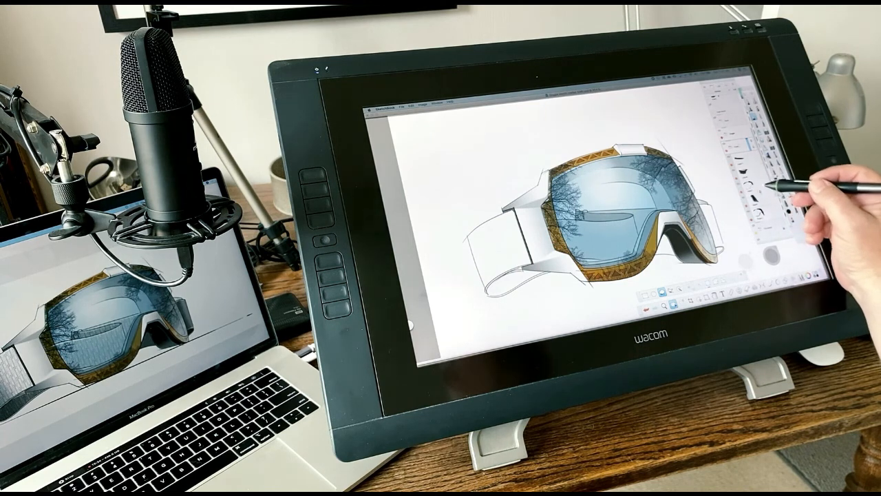
mouse_move(770, 185)
mouse_down()
mouse_move(769, 178)
mouse_move(771, 186)
mouse_up()
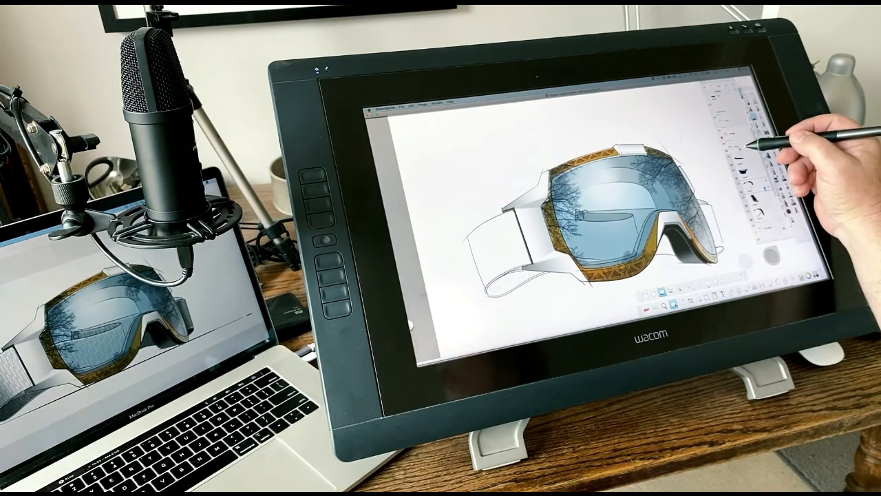
click(735, 146)
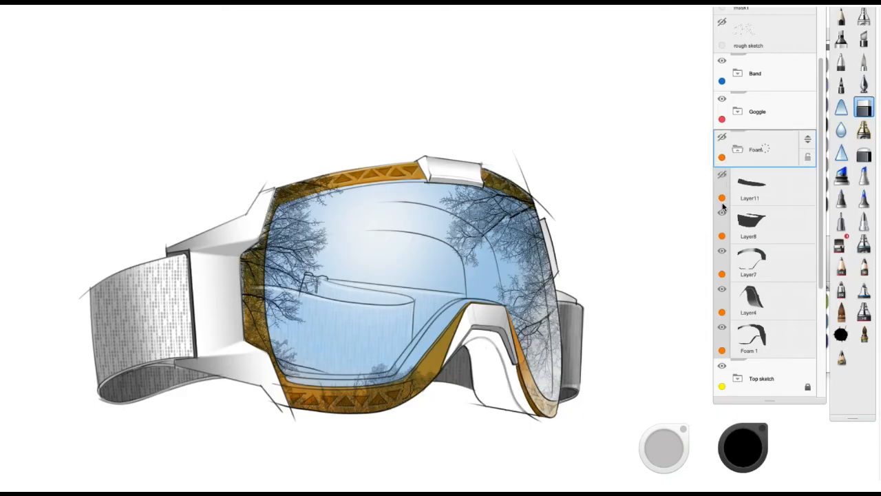
click(722, 174)
click(722, 137)
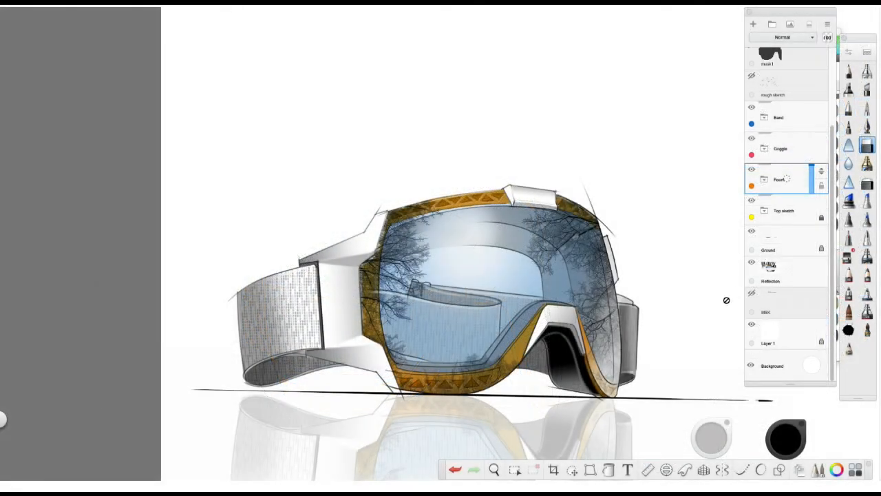
click(493, 469)
mouse_move(641, 314)
mouse_down()
mouse_move(629, 334)
mouse_move(649, 350)
mouse_move(624, 300)
mouse_up()
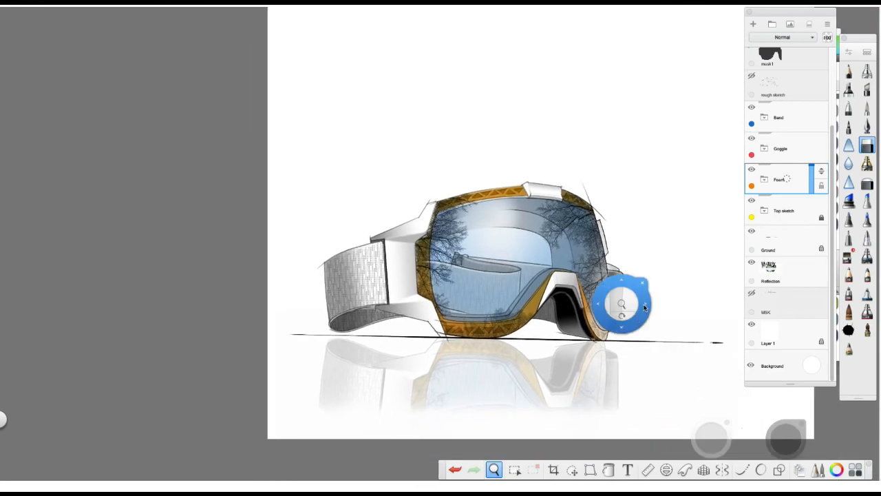